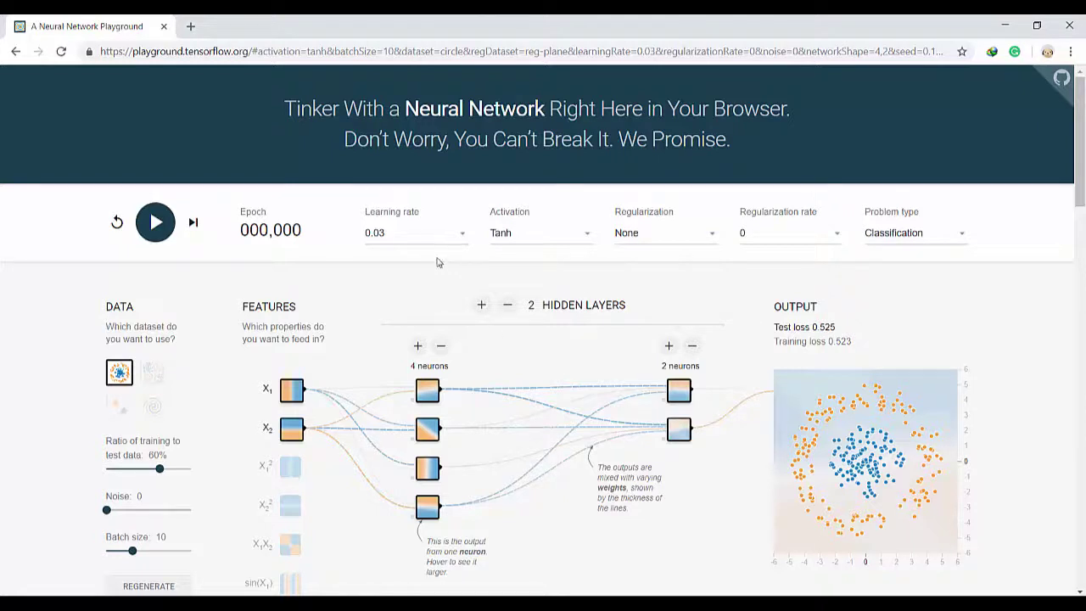
- Select the site's host name in the address bar, then add and remove a third hidden layer
drag(248, 52, 133, 57)
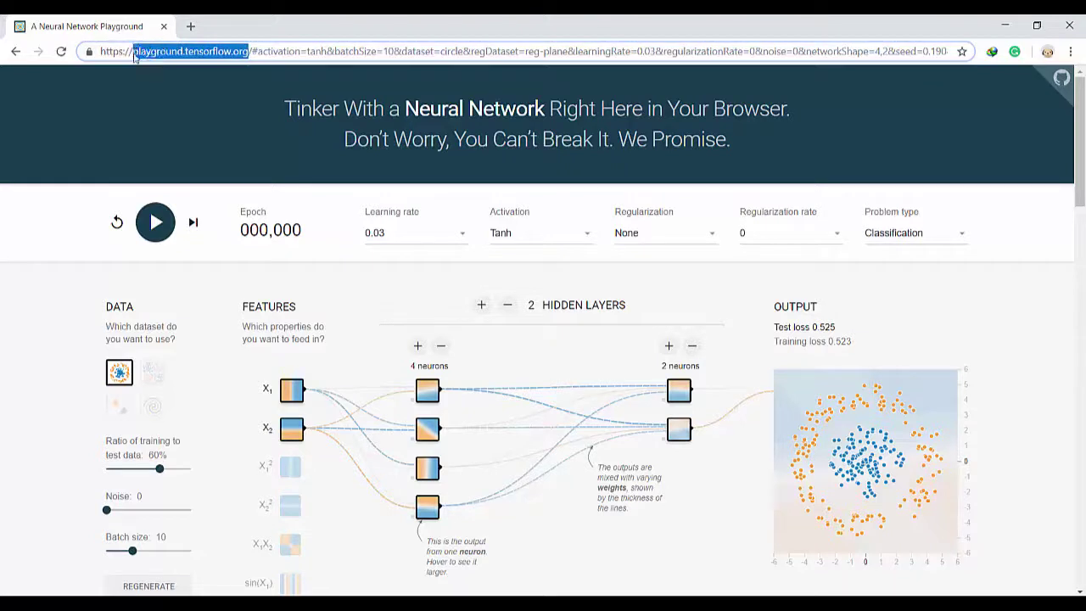
click(564, 339)
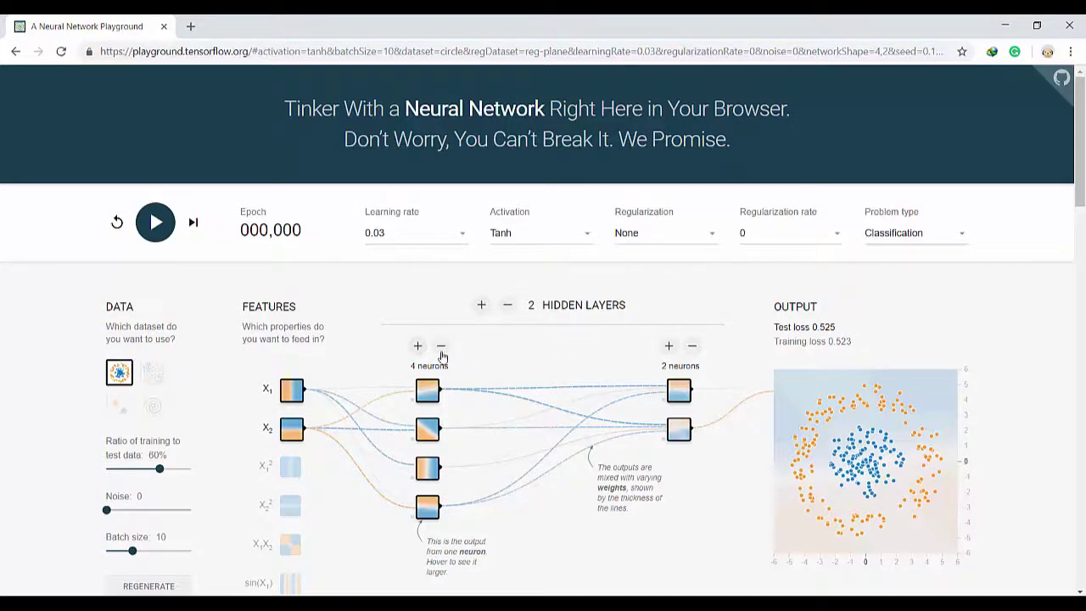
mouse_move(485, 392)
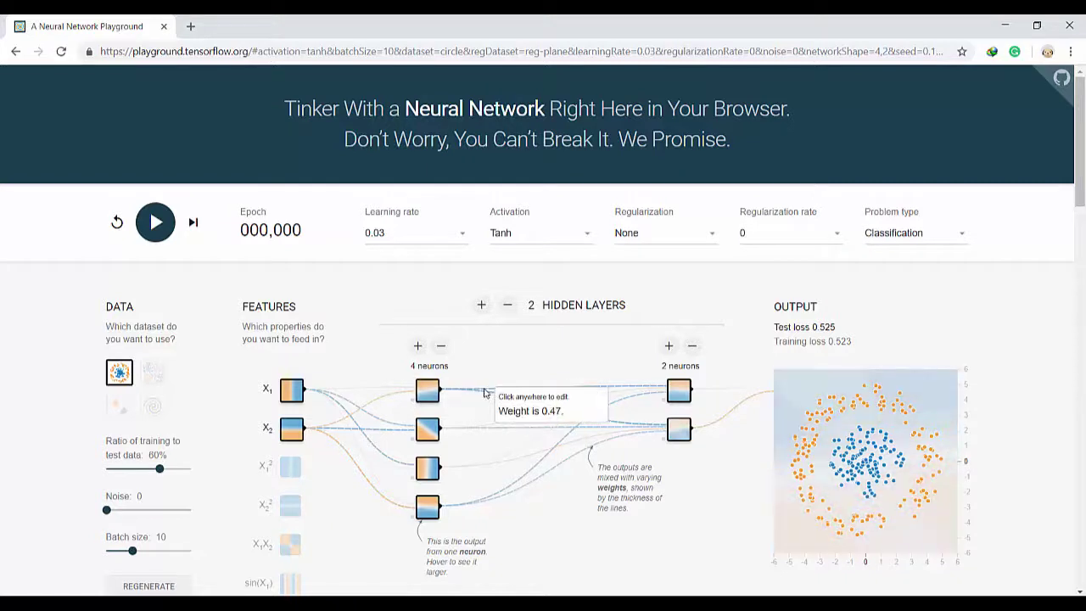
mouse_move(350, 421)
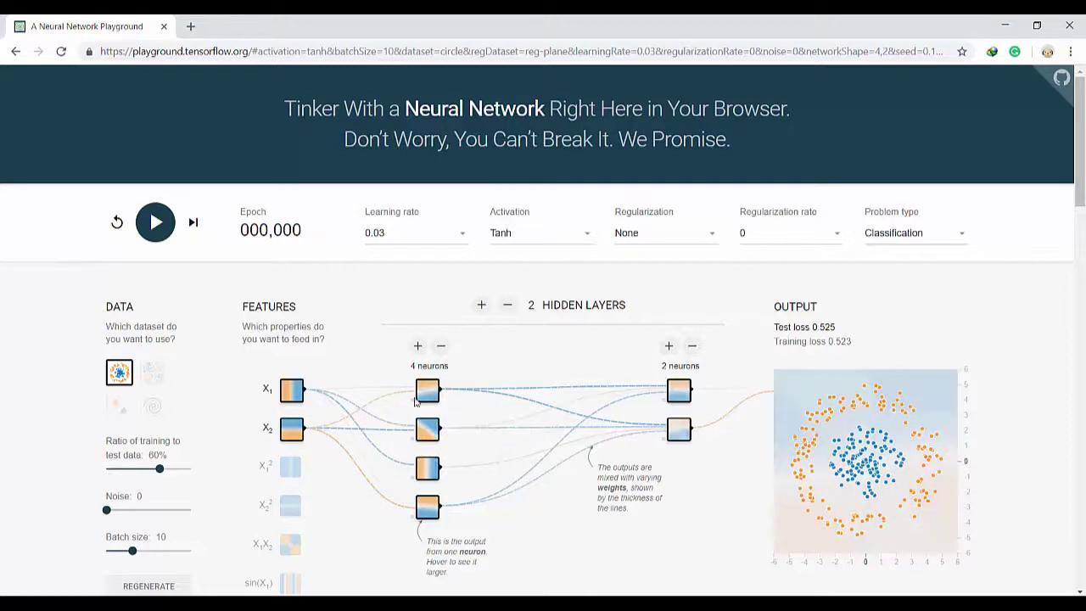
click(481, 306)
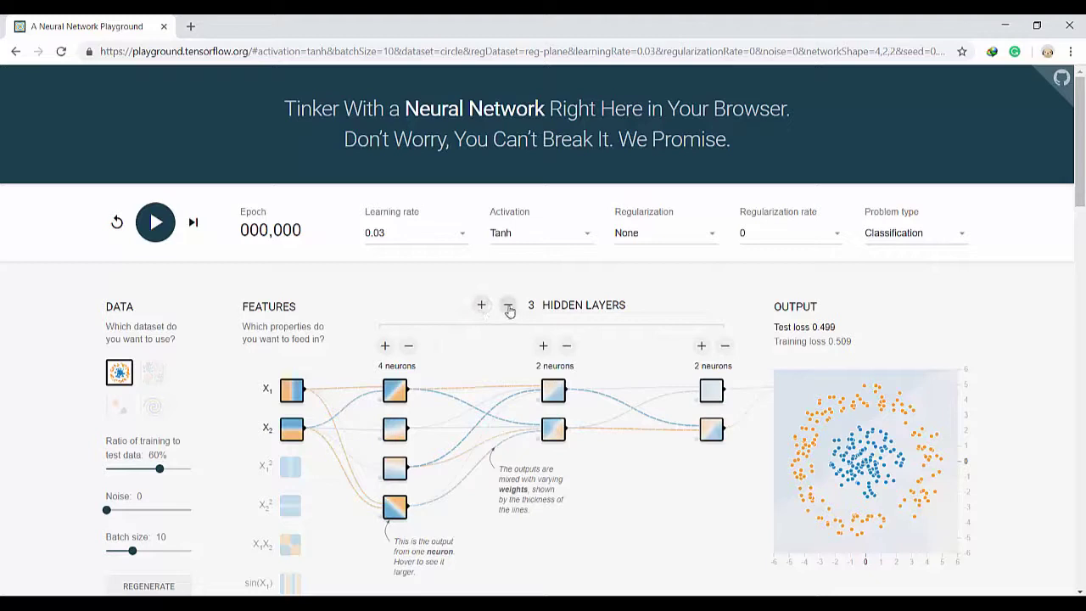
click(508, 307)
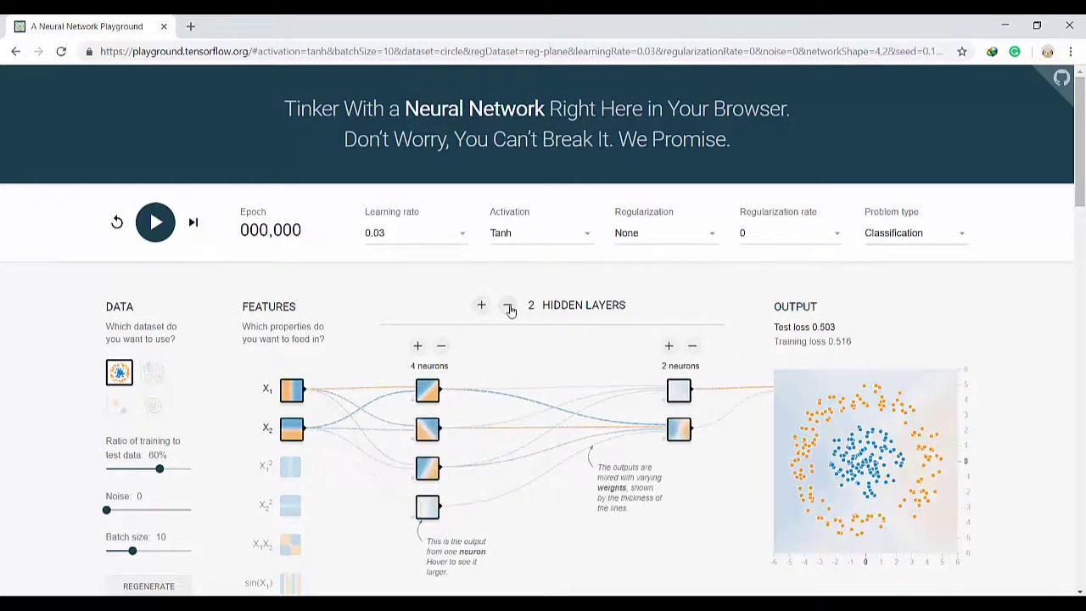
- Grow the second hidden layer to 4 neurons, then shrink it back to 2
click(669, 346)
click(670, 346)
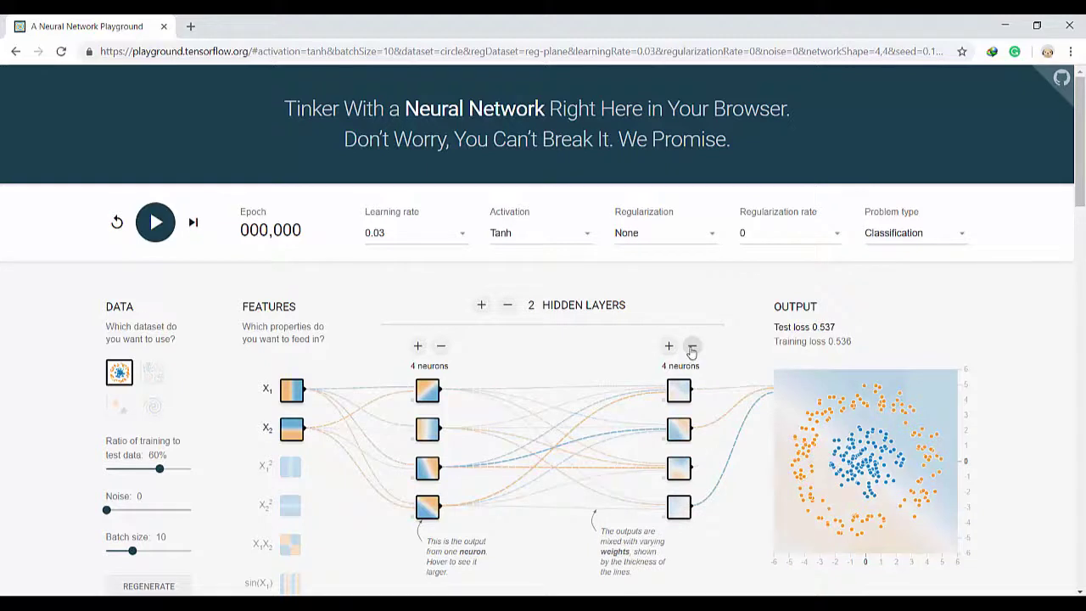
click(692, 348)
click(692, 348)
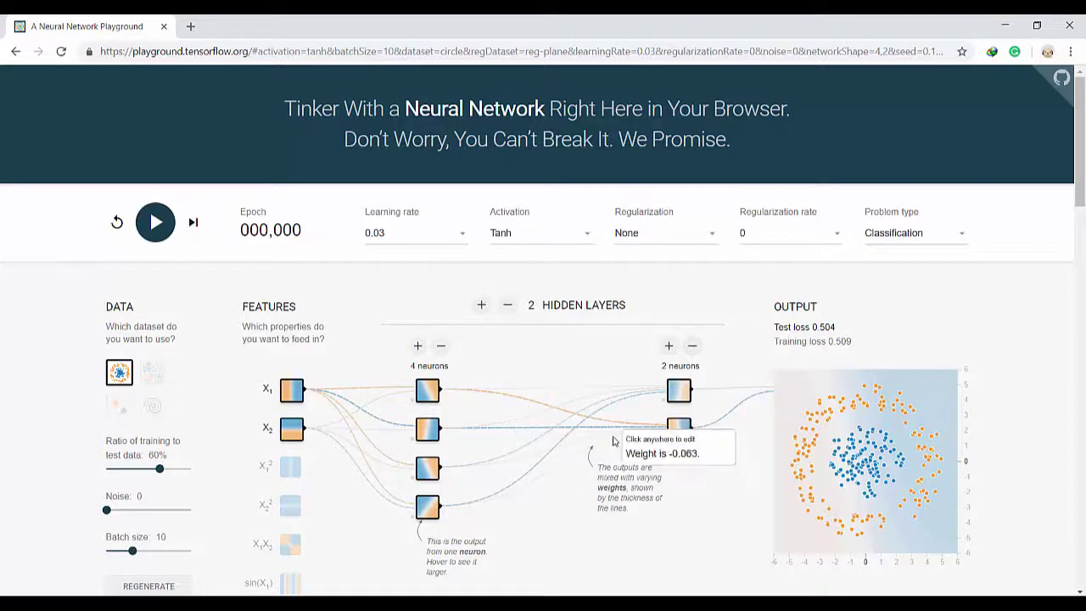
- Keep Classification as the problem type and settle on the Circle dataset after trying the others
mouse_move(539, 442)
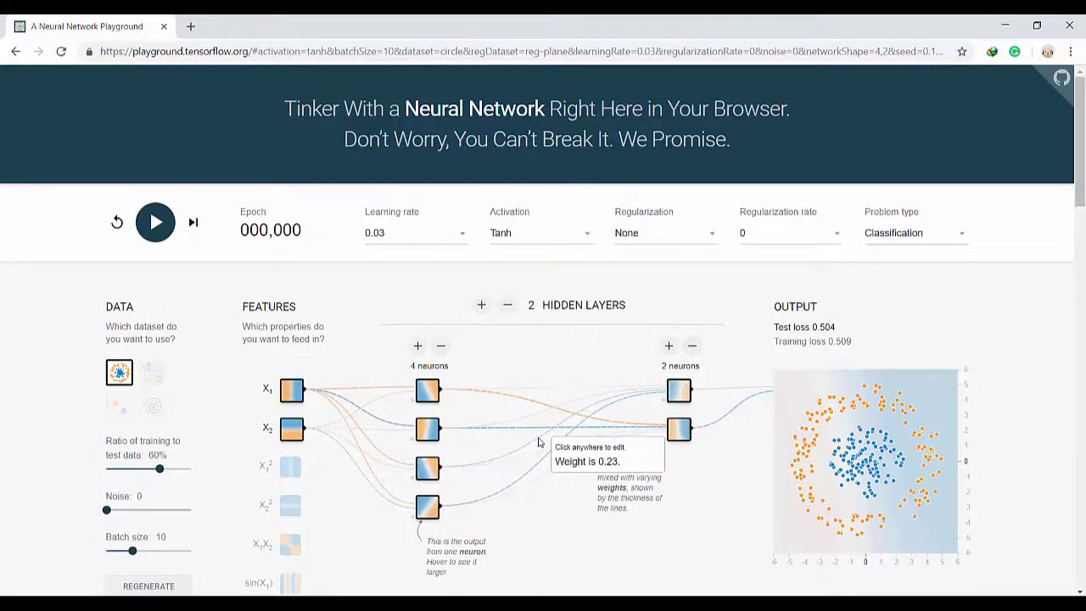
click(890, 244)
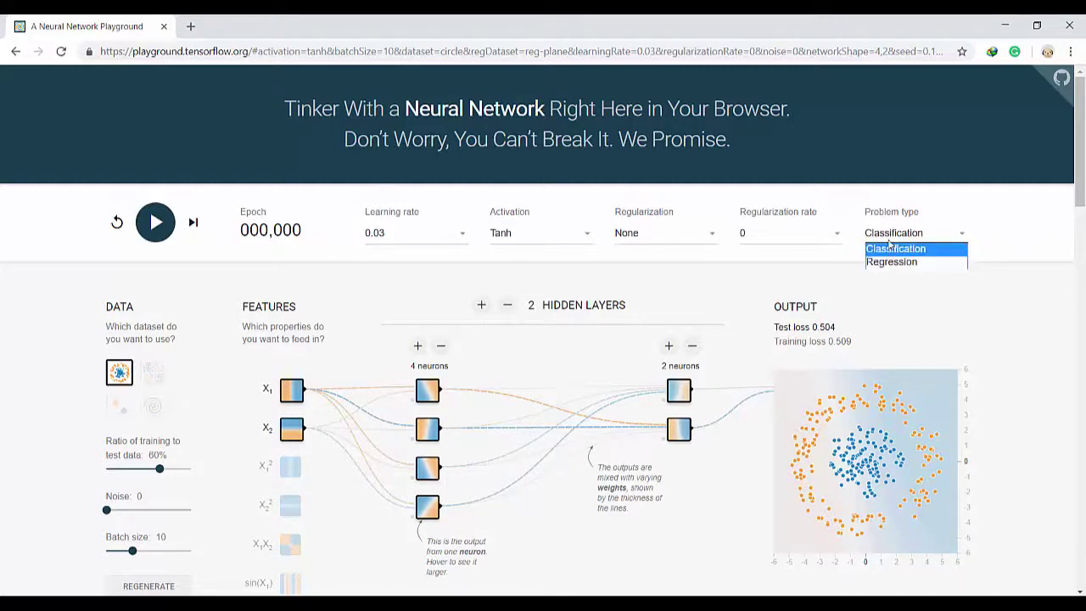
click(890, 249)
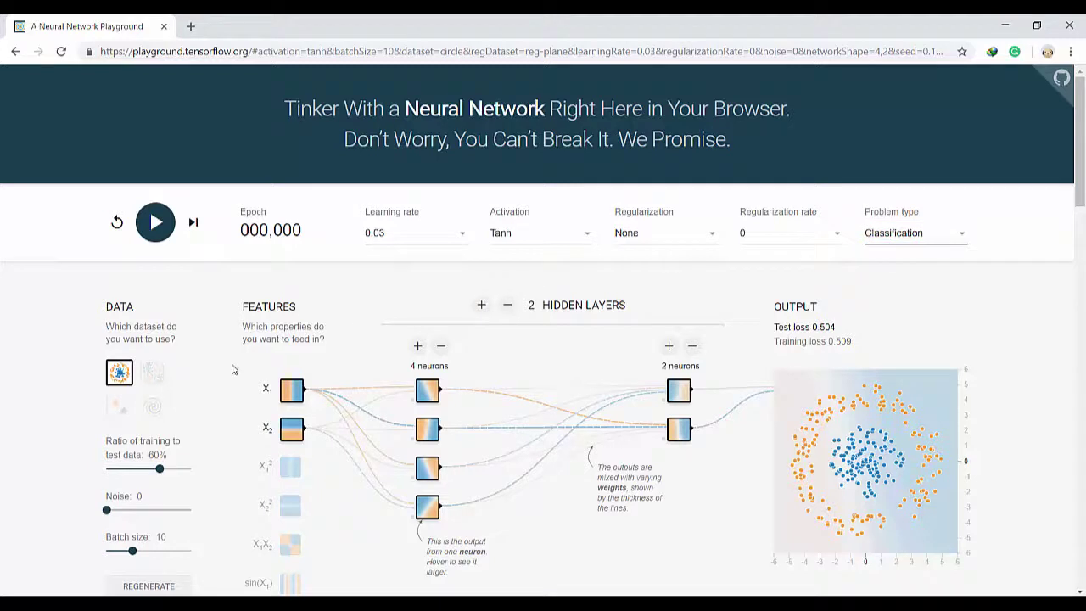
click(150, 376)
click(119, 380)
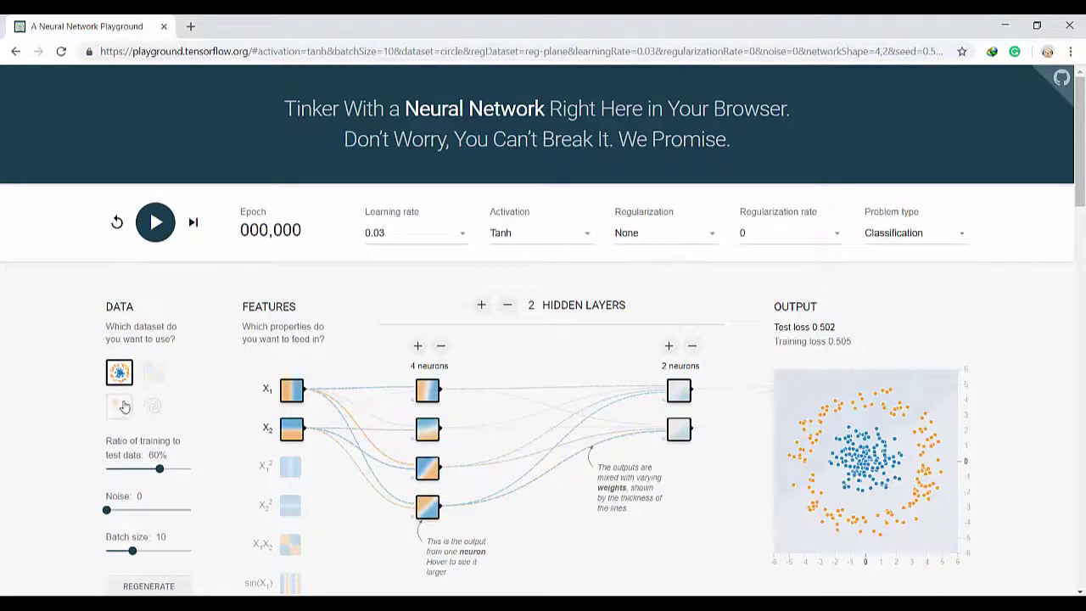
click(123, 407)
click(152, 407)
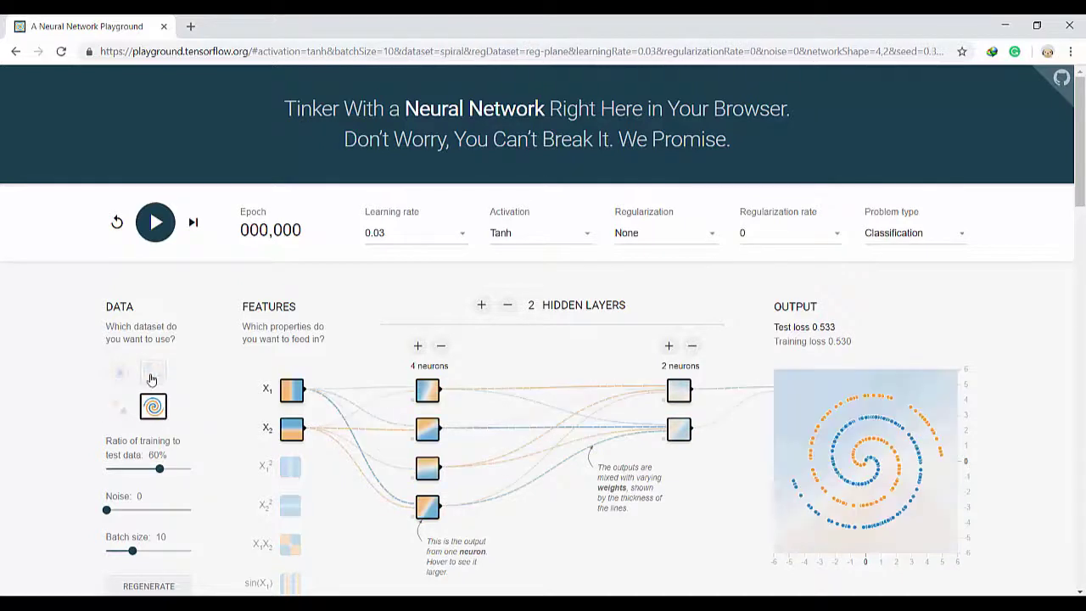
click(151, 379)
click(122, 386)
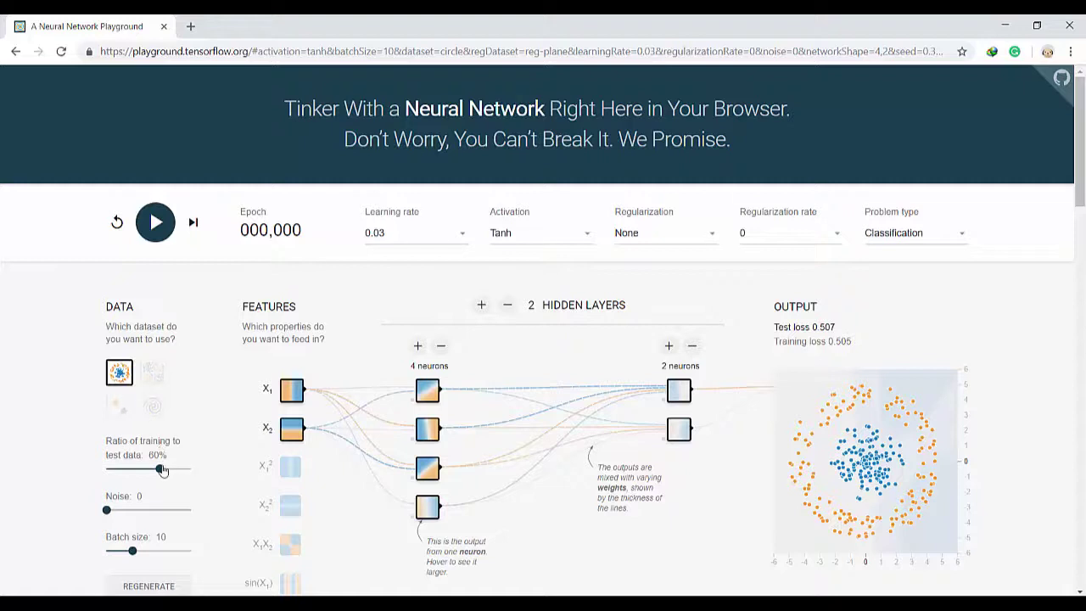
- Adjust the training-data ratio, then train and pause at epoch 354 with test loss 0.004
mouse_move(162, 471)
mouse_down()
mouse_move(149, 470)
mouse_move(159, 471)
mouse_up()
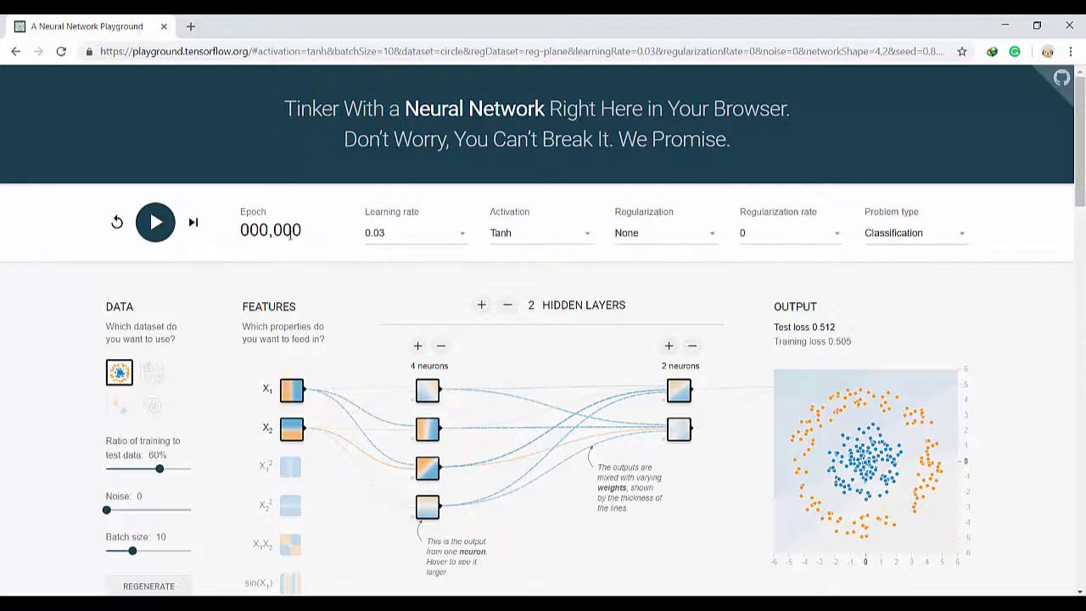
drag(260, 229, 296, 230)
click(151, 231)
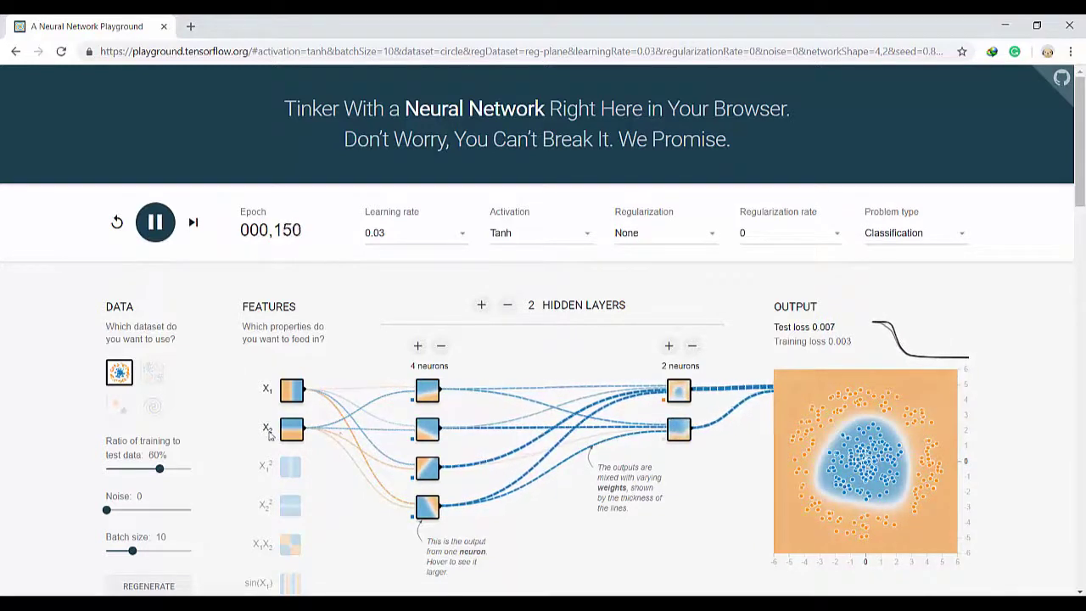
mouse_move(496, 501)
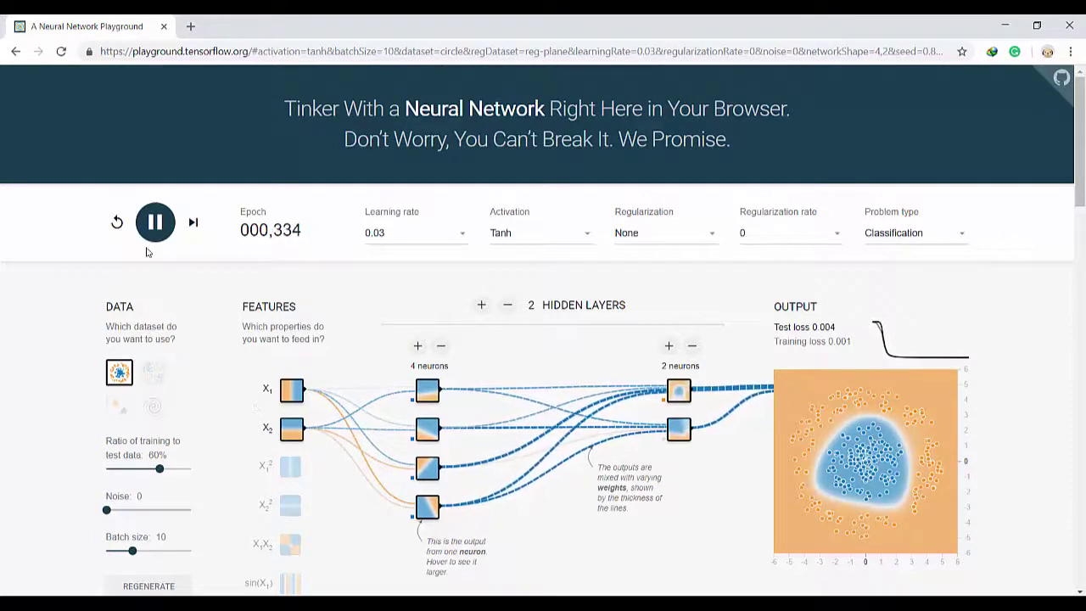
click(155, 222)
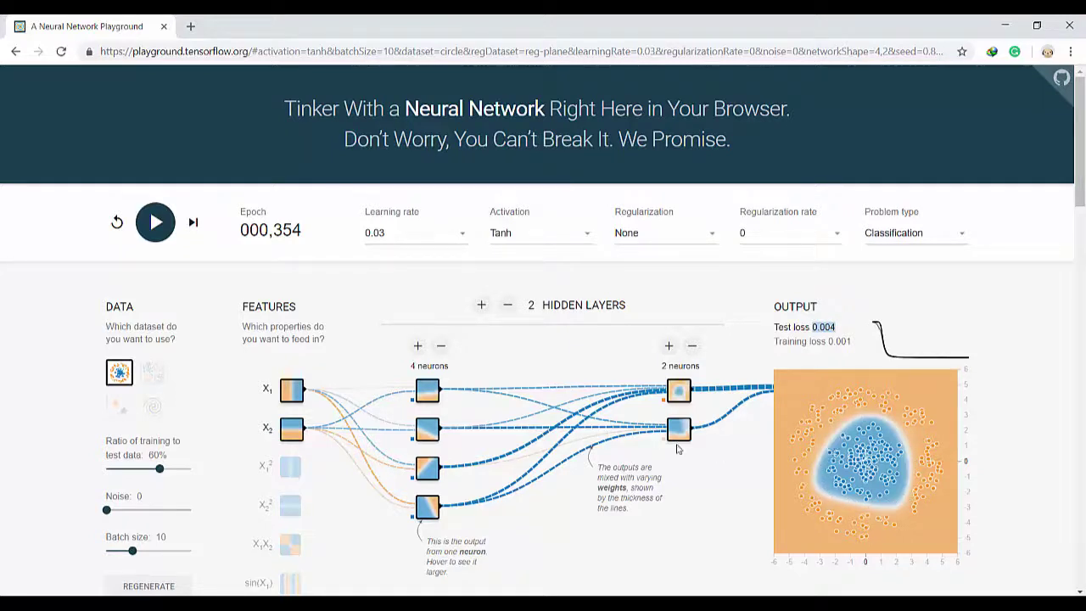
mouse_move(581, 424)
mouse_move(429, 400)
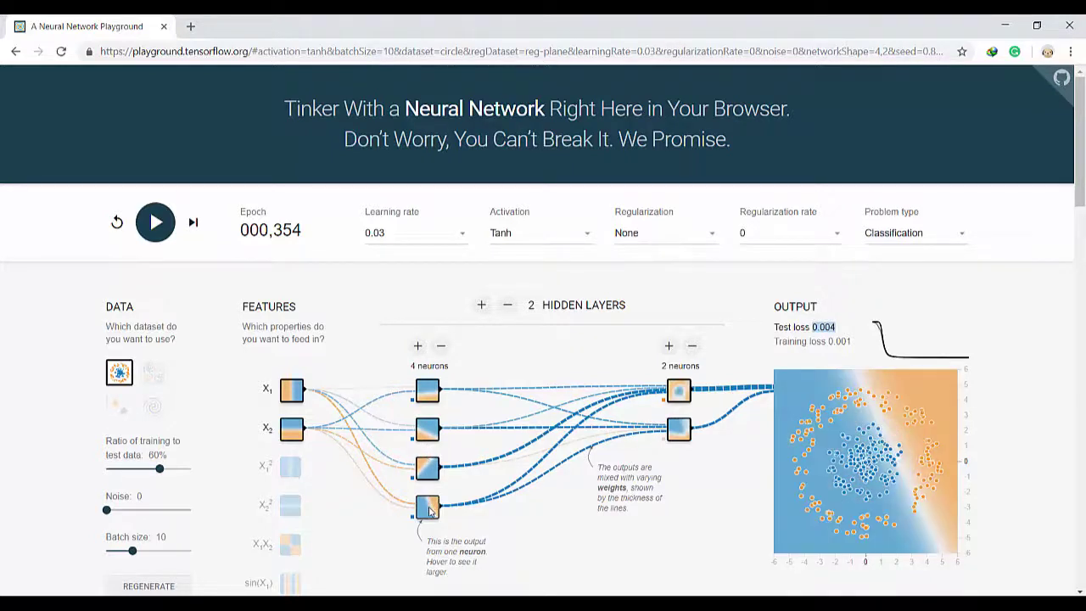
mouse_move(431, 466)
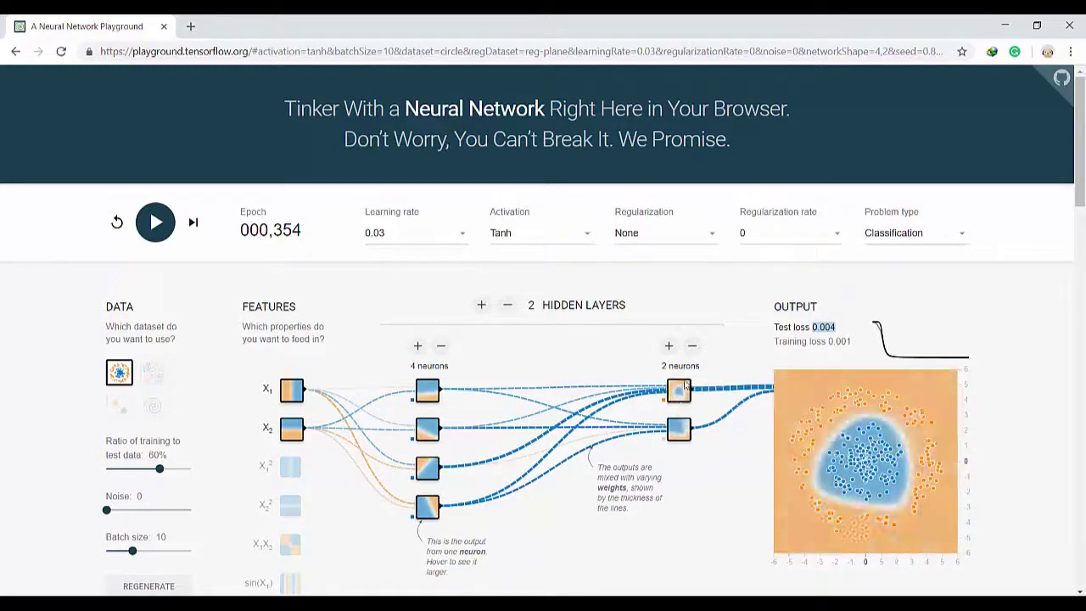
mouse_move(684, 392)
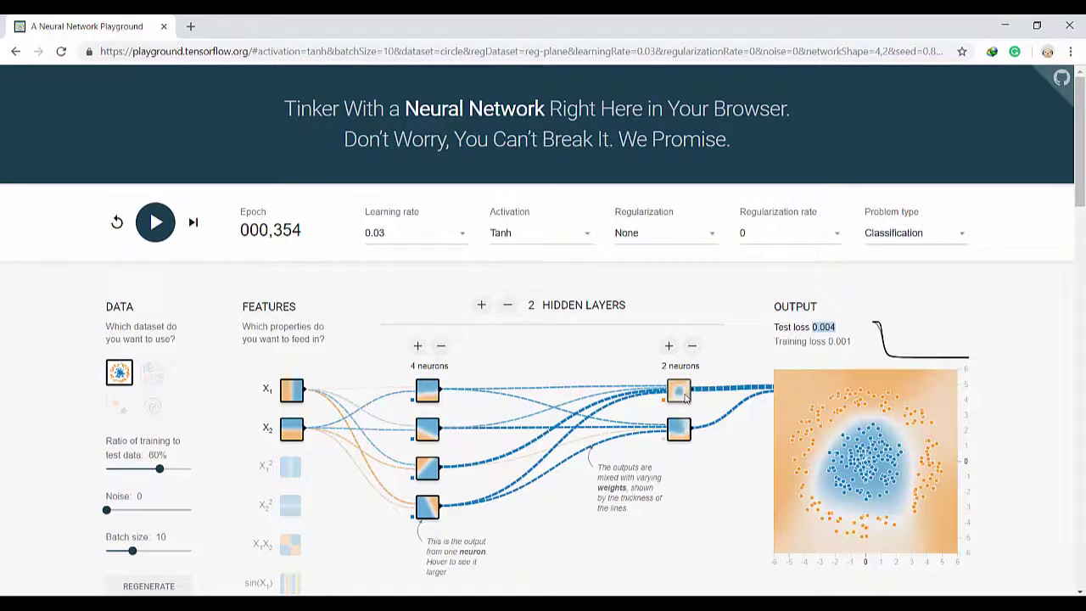
mouse_move(694, 433)
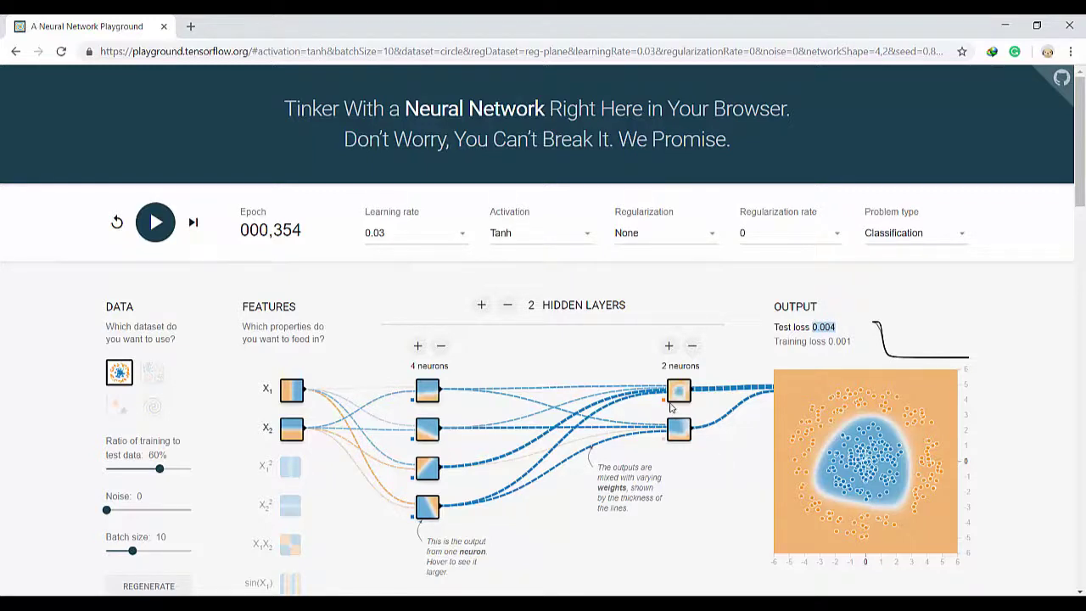
- Remove the second hidden layer, leaving one 4-neuron layer reset to epoch 0
click(506, 306)
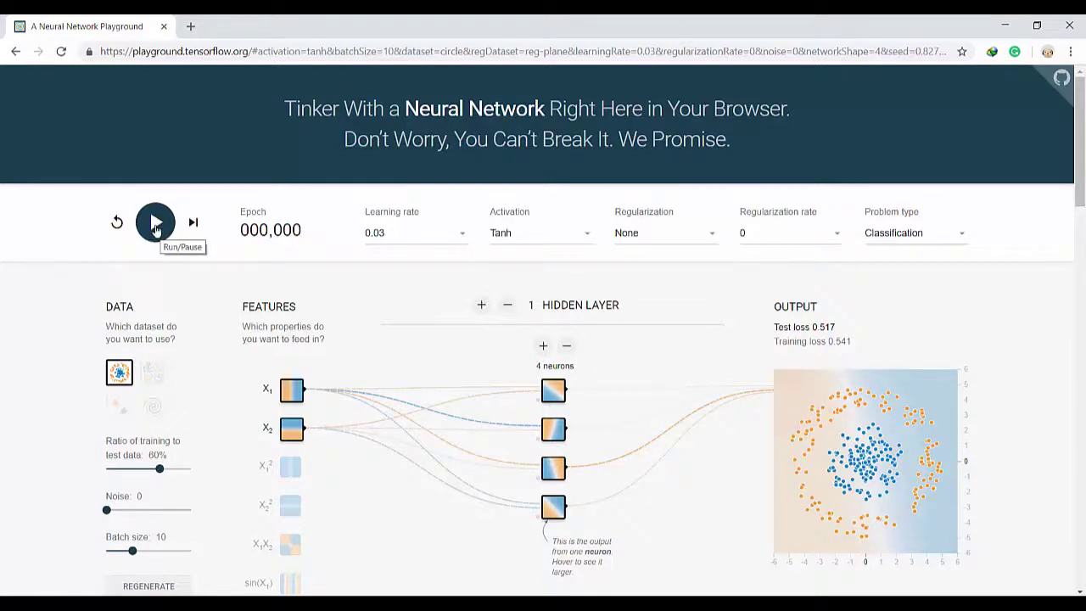
- Train the one-layer network and pause at epoch 125 with test loss 0.028
click(156, 227)
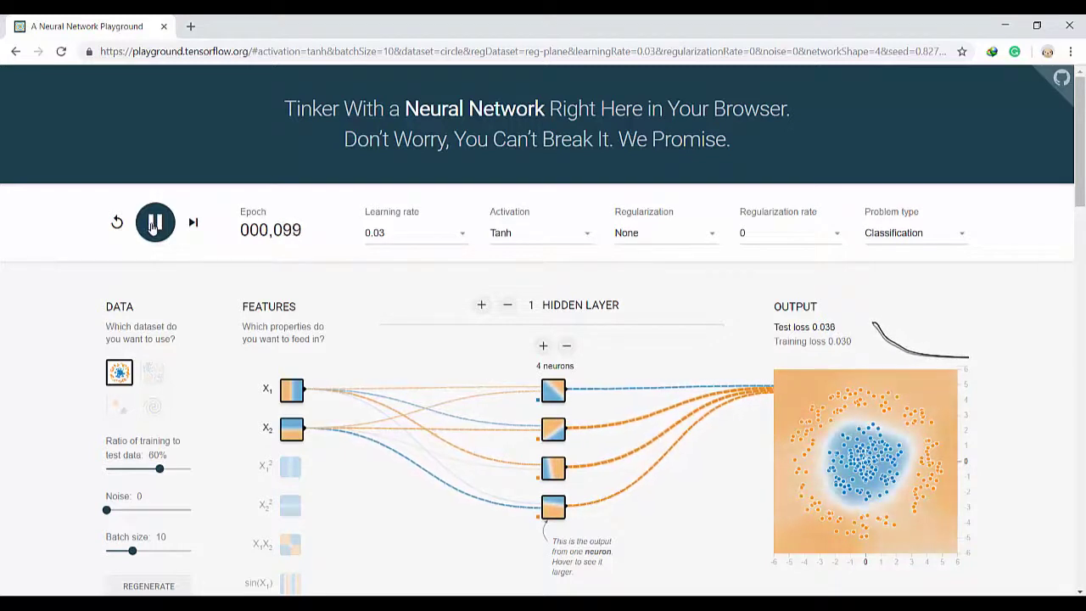
click(153, 223)
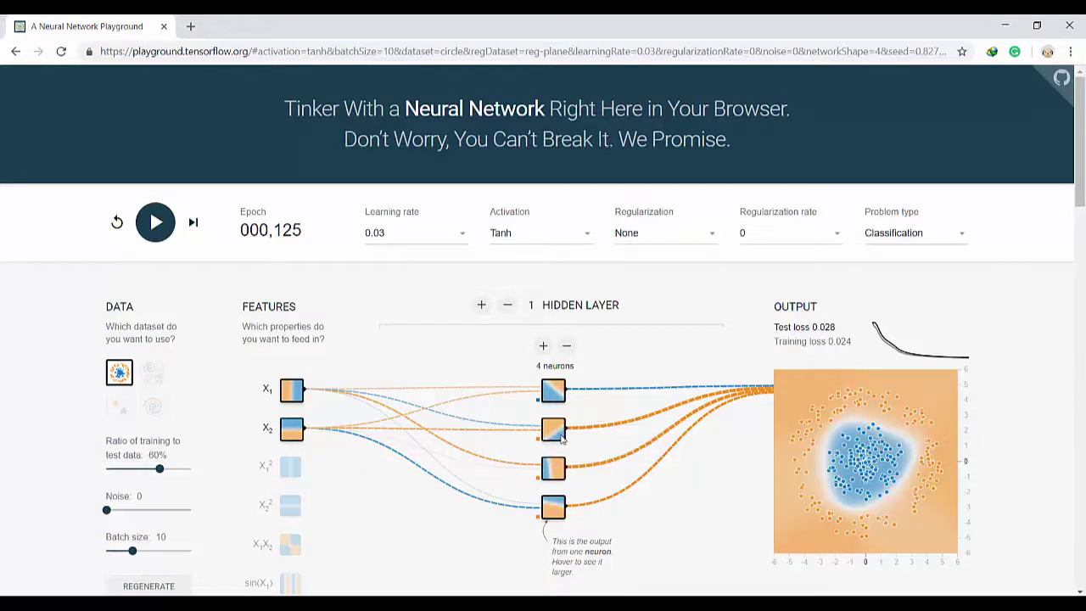
mouse_move(558, 429)
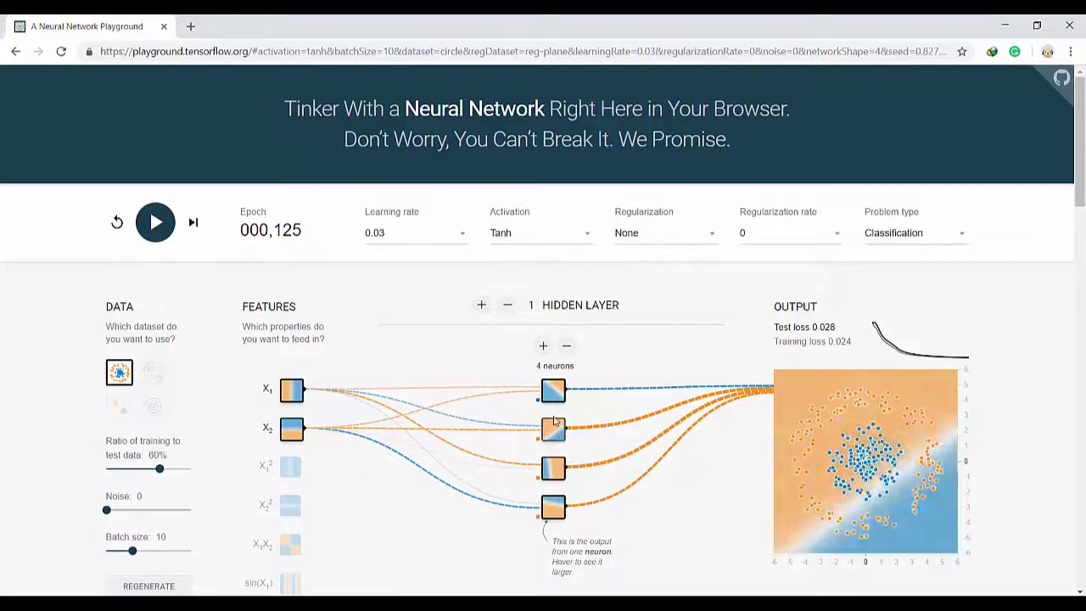
mouse_move(560, 395)
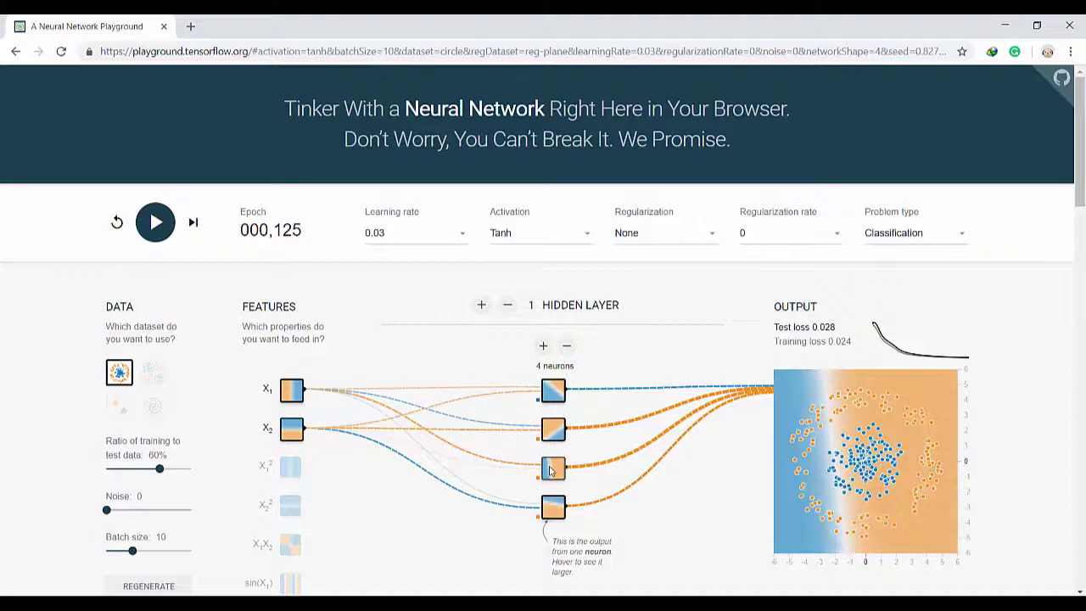
mouse_move(550, 482)
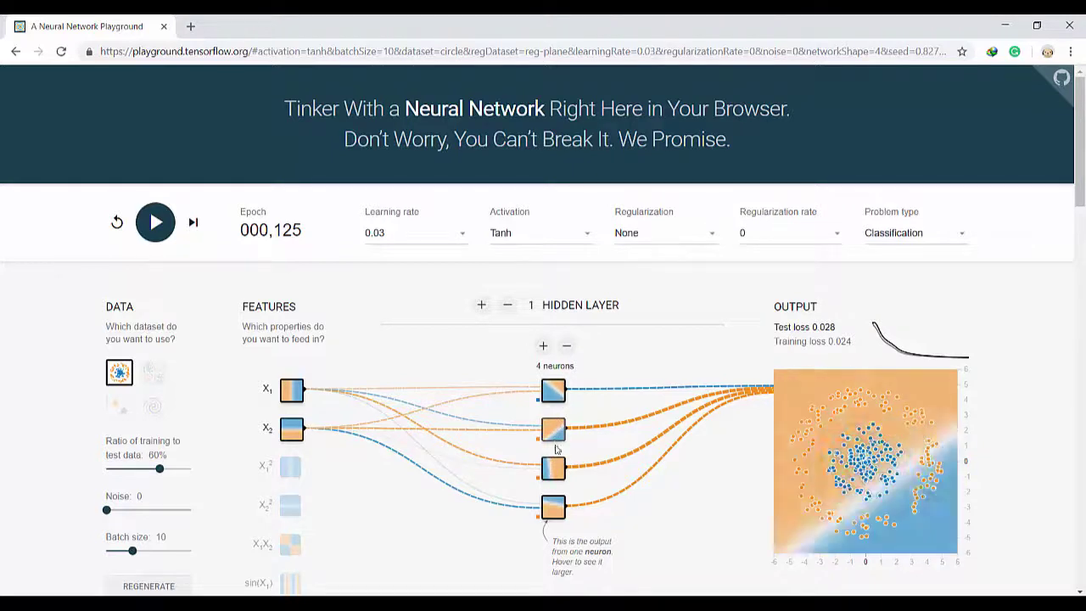
- Drop the hidden layer to 3 neurons, retrain briefly and pause at epoch 58 (test loss 0.056)
click(567, 349)
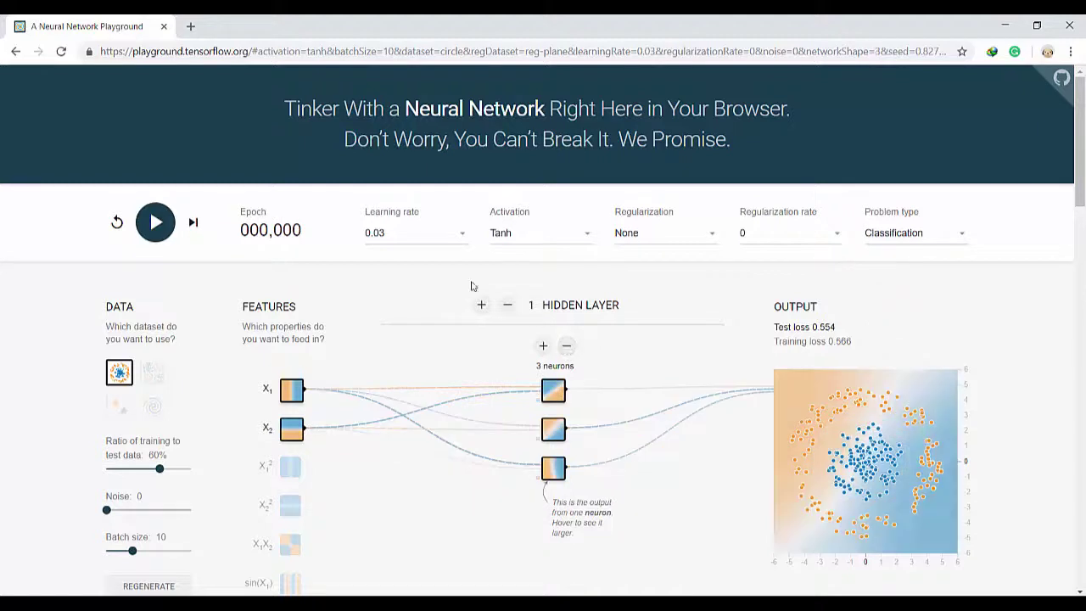
click(156, 223)
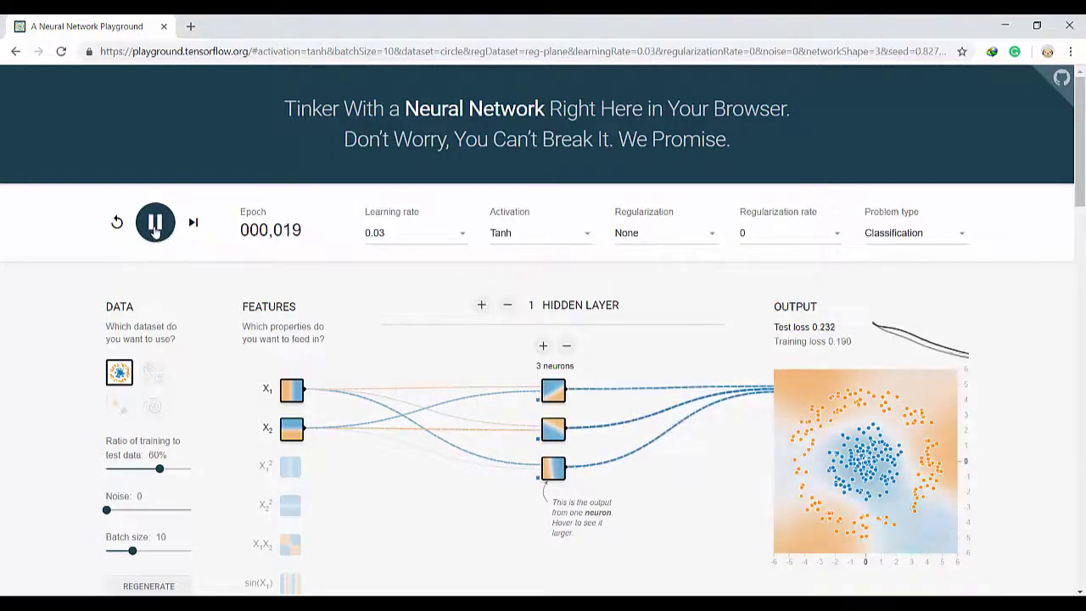
click(157, 224)
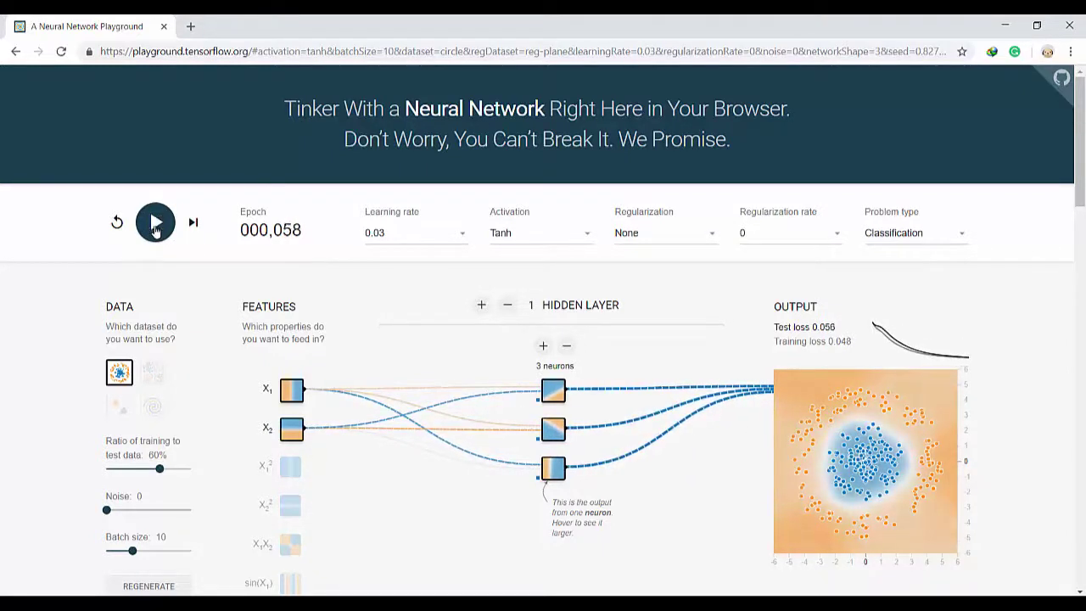
- Reduce the hidden layer to 2 neurons and restart training
click(567, 347)
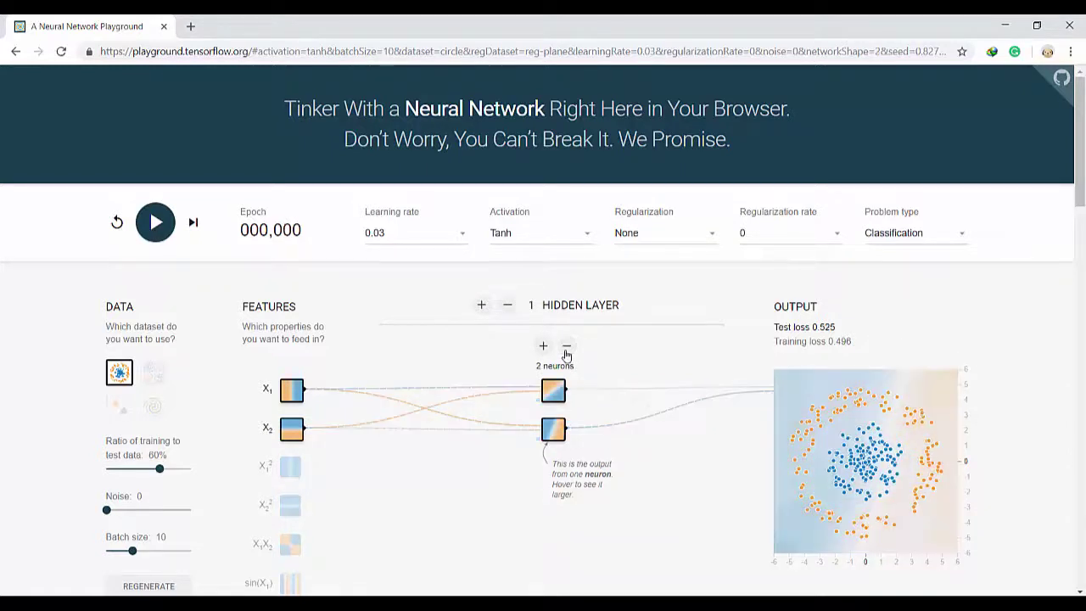
click(155, 223)
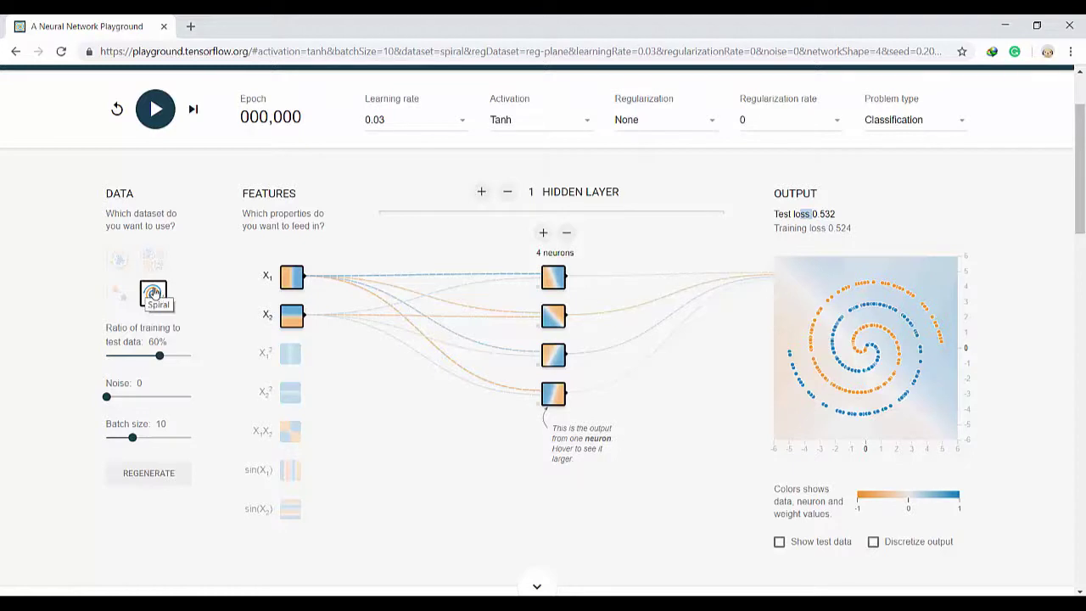
- Train the 4-neuron network on the spirals to about epoch 1,090, test loss near 0.42
mouse_move(548, 307)
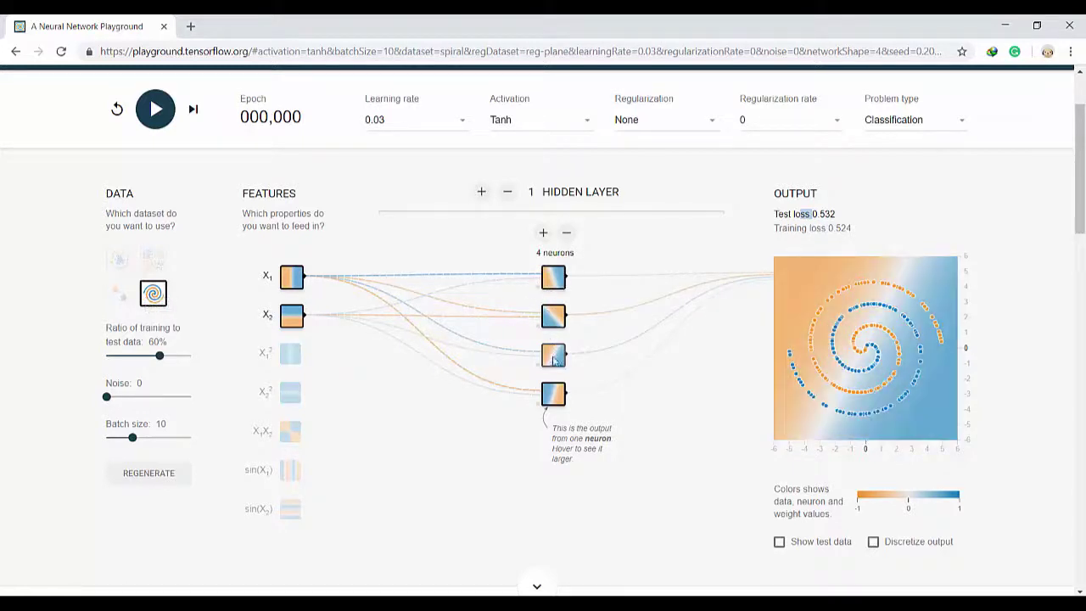
mouse_move(551, 273)
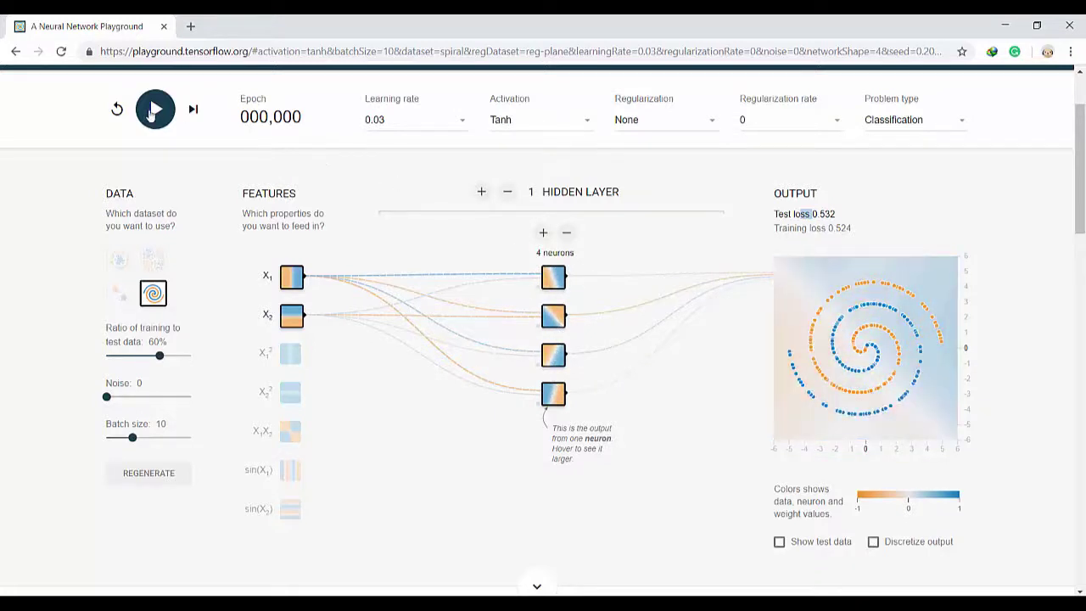
click(152, 110)
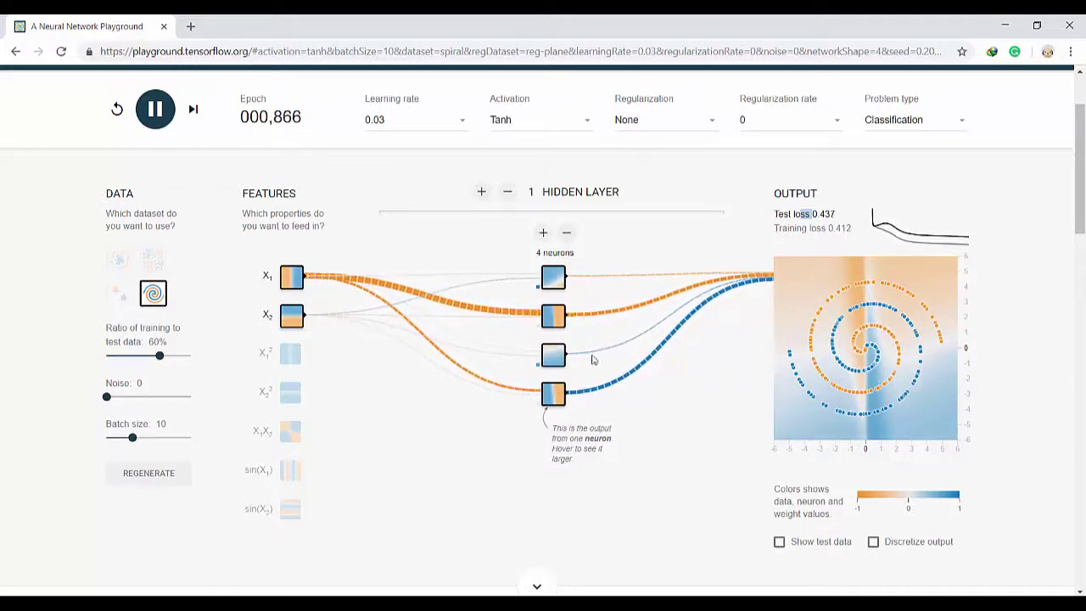
mouse_move(568, 361)
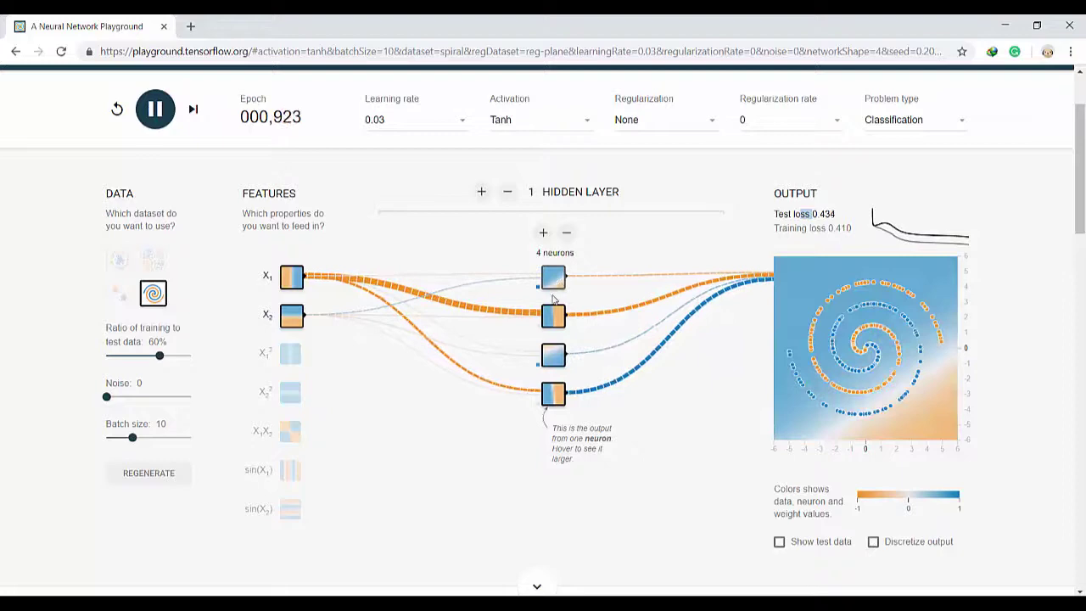
mouse_move(555, 397)
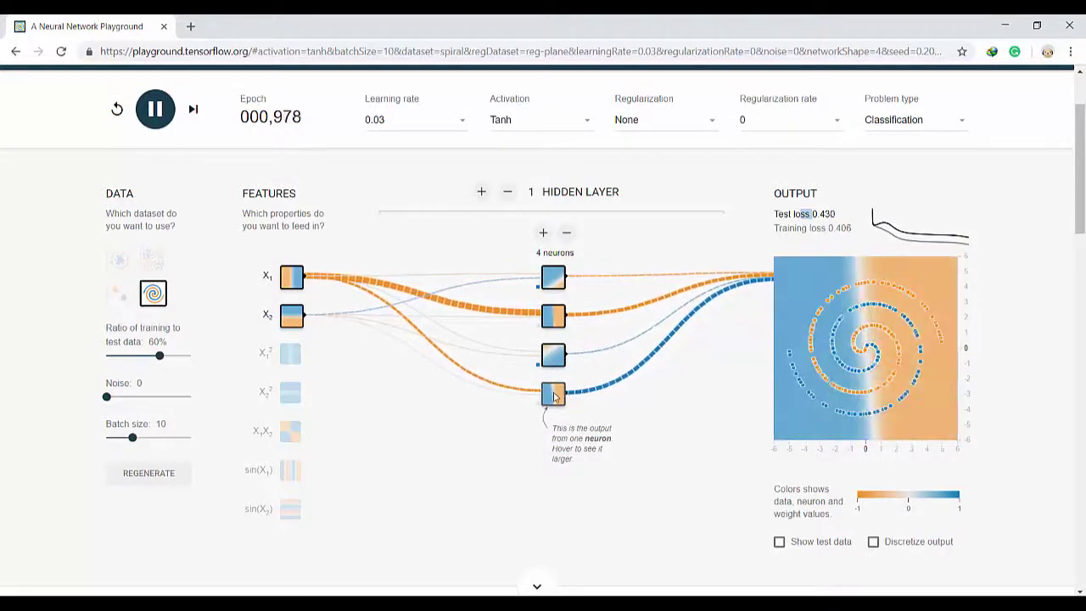
- Pause at epoch 1,121 and expand to three hidden layers of 6, 4 and 2 neurons
click(160, 114)
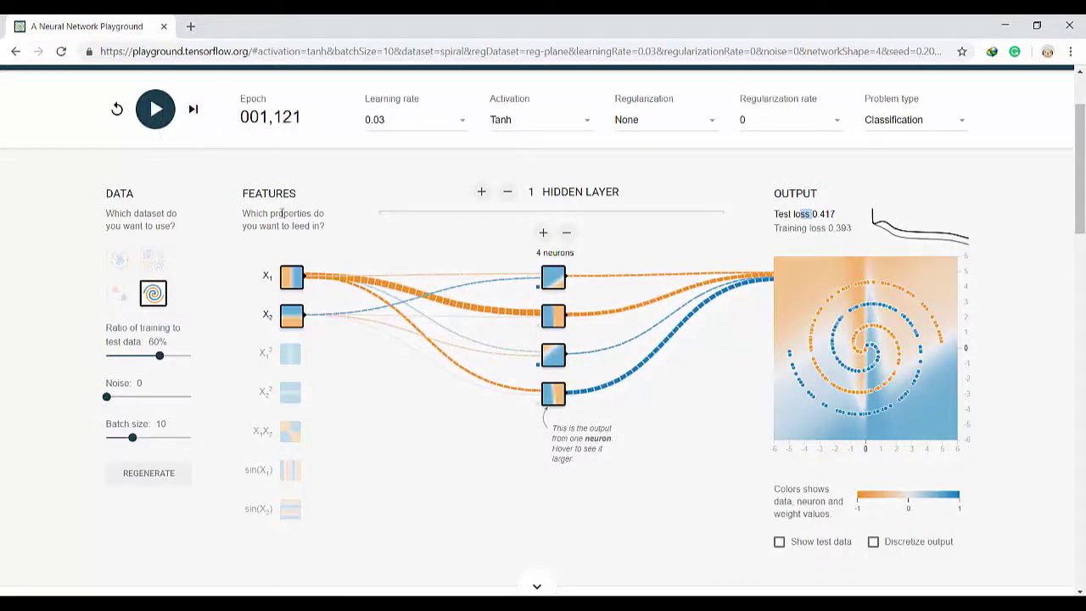
click(482, 193)
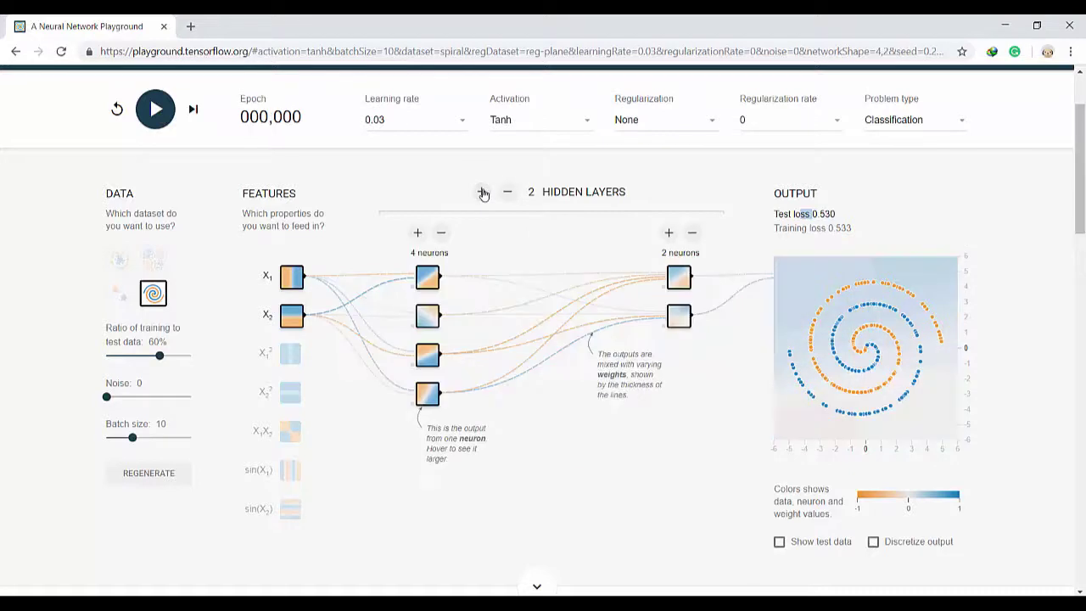
click(482, 194)
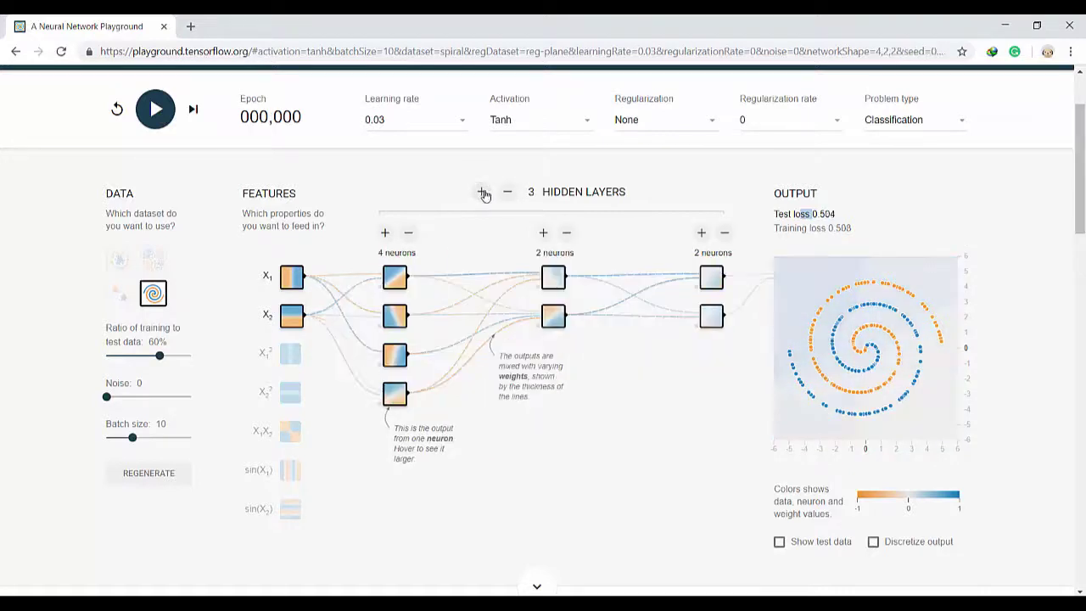
click(385, 234)
click(384, 233)
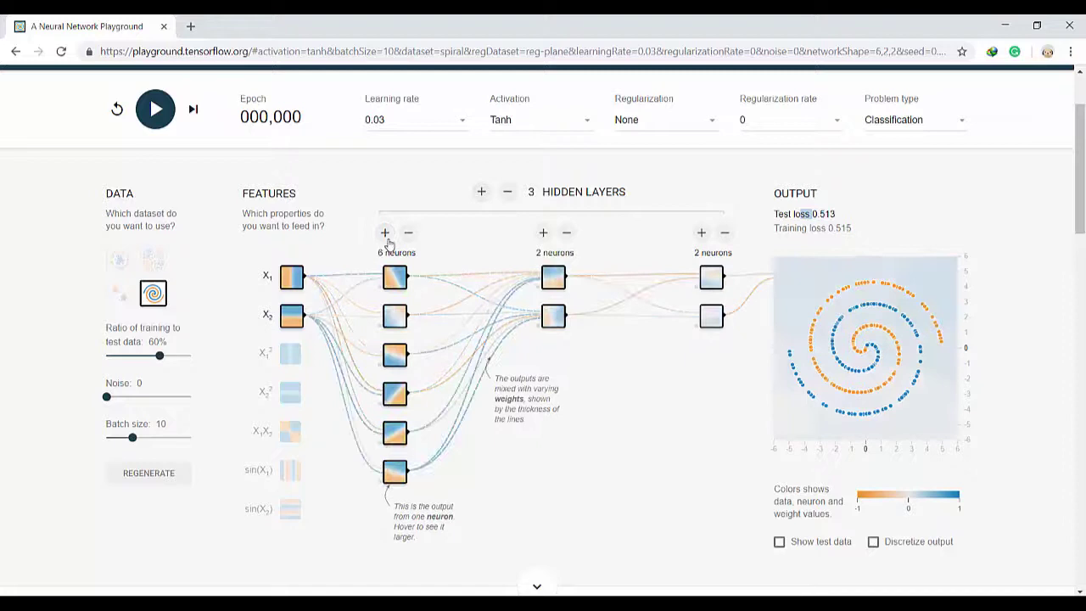
click(544, 233)
click(544, 233)
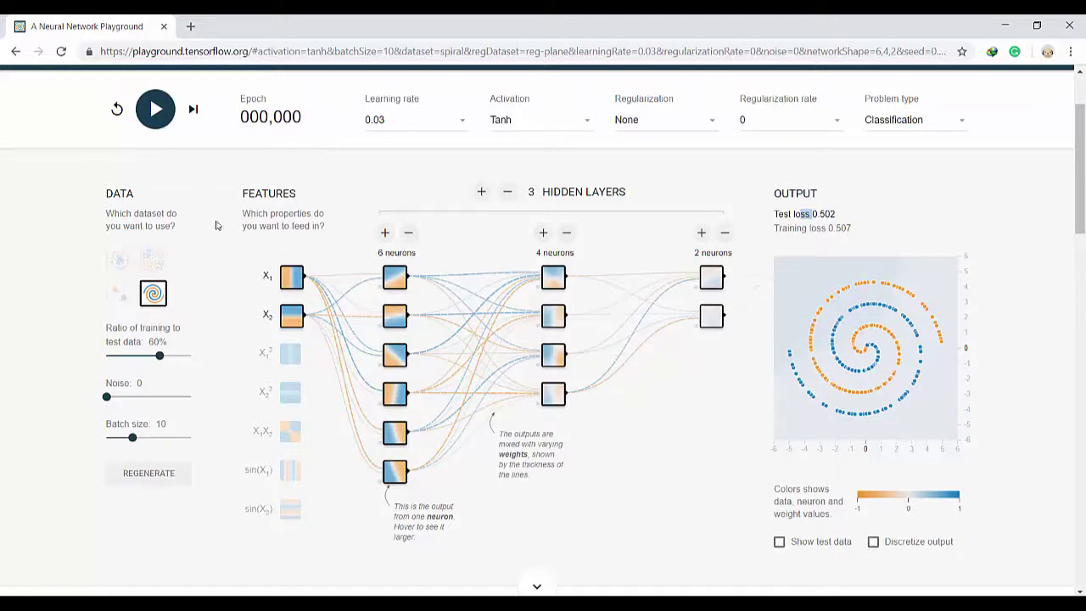
- Train the 6-4-2 network on the spirals, reaching epoch 1,608 with test loss 0.246
click(156, 110)
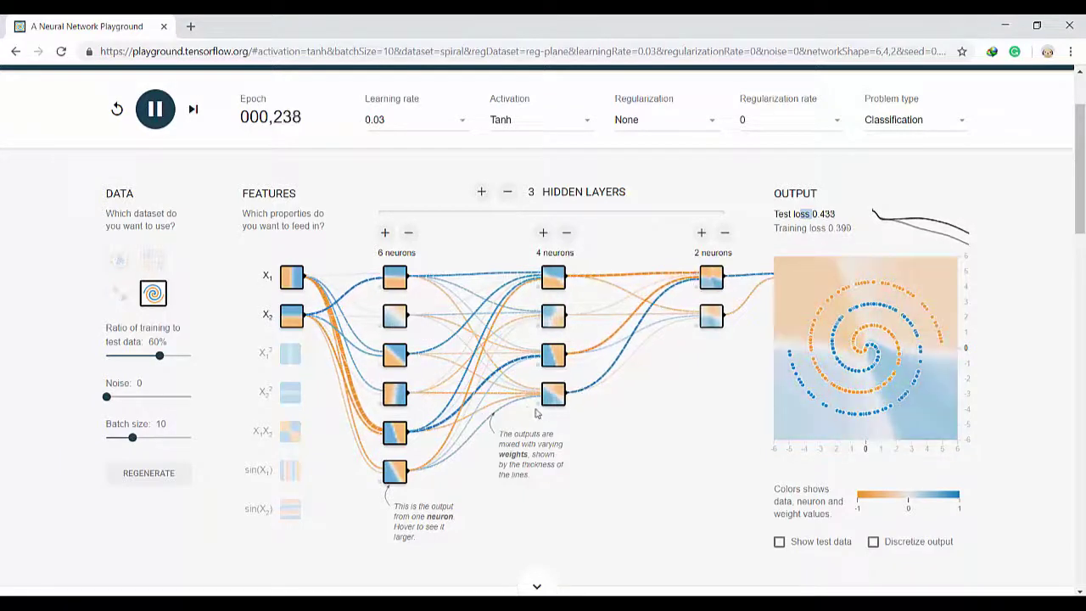
mouse_move(472, 367)
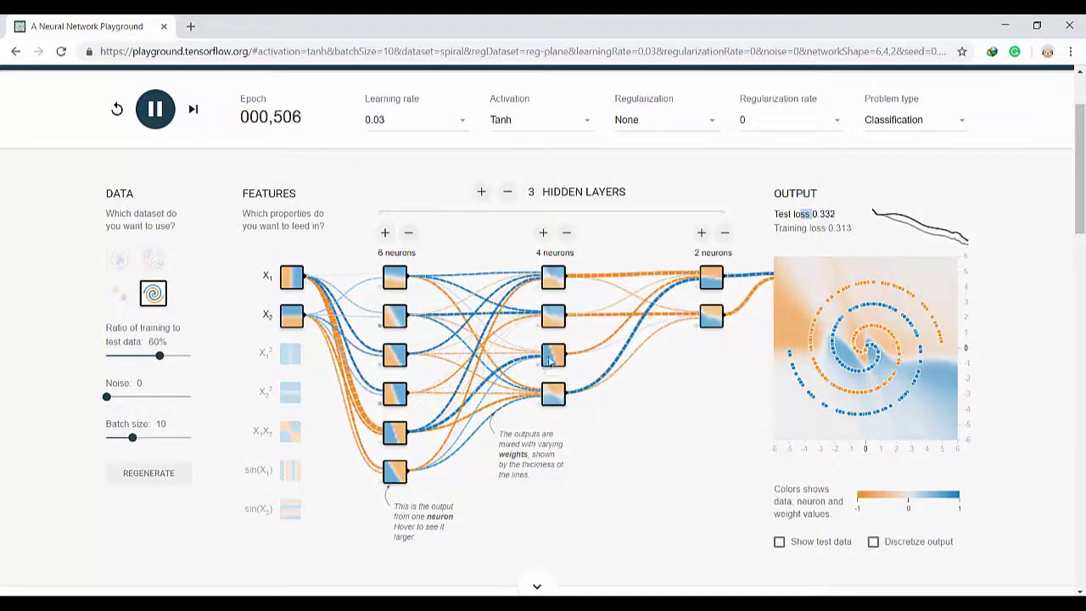
mouse_move(413, 415)
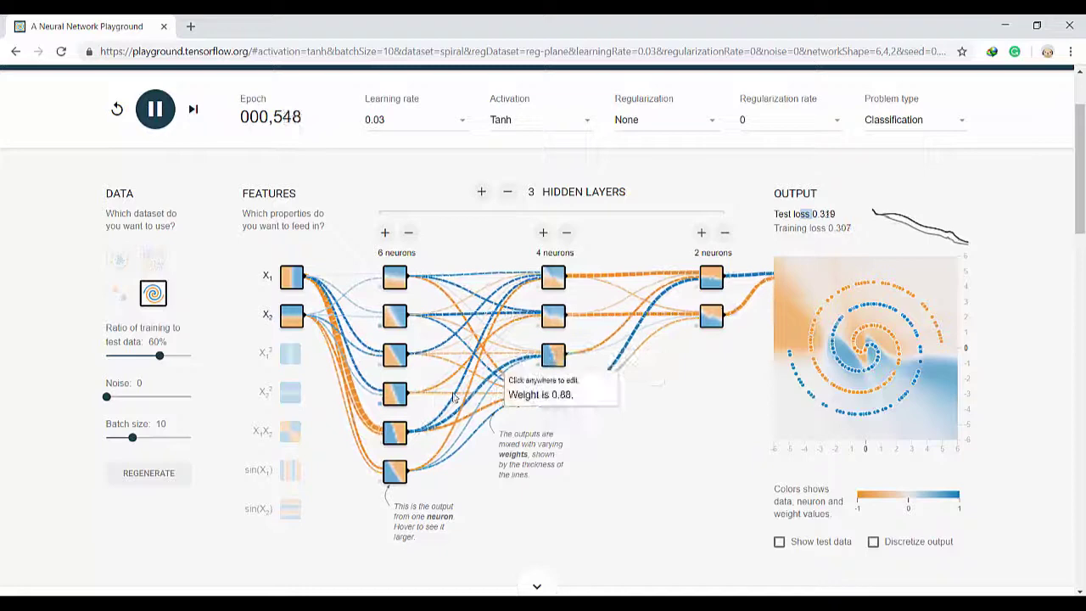
mouse_move(660, 323)
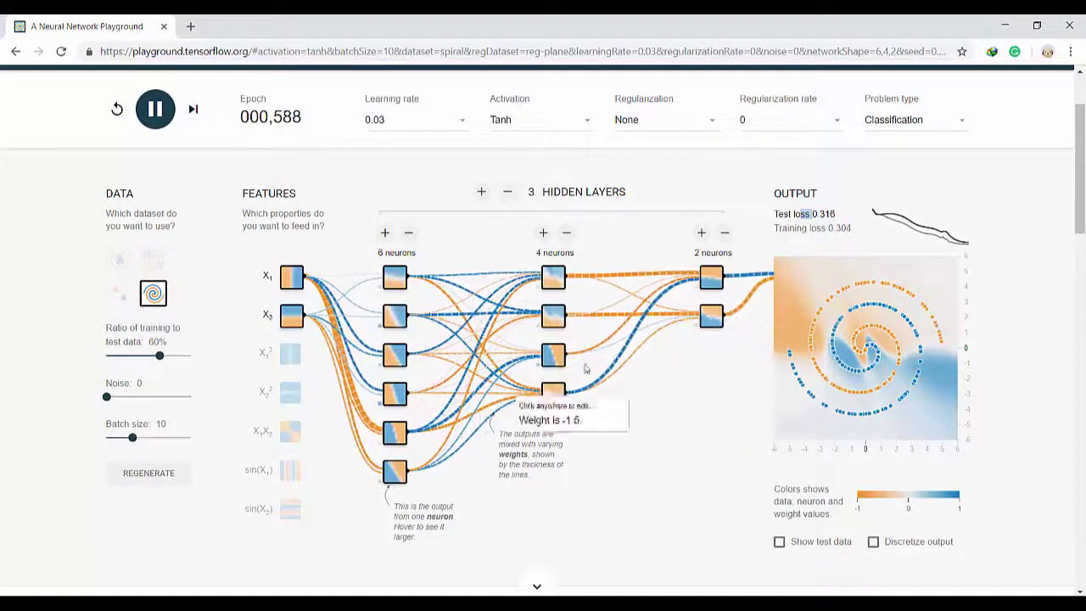
mouse_move(651, 346)
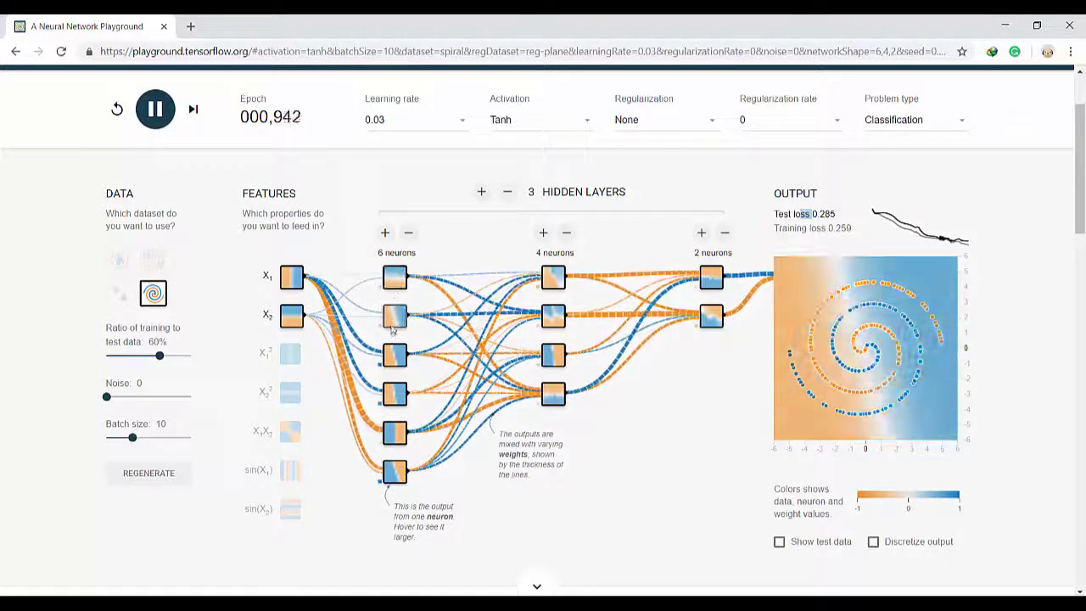
mouse_move(392, 368)
mouse_move(395, 396)
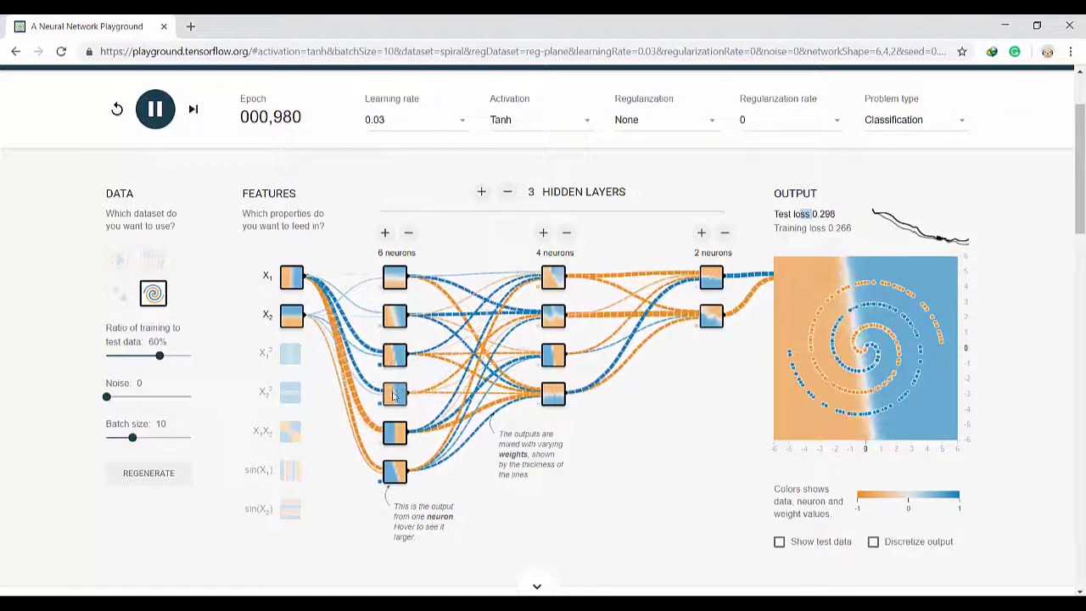
mouse_move(396, 475)
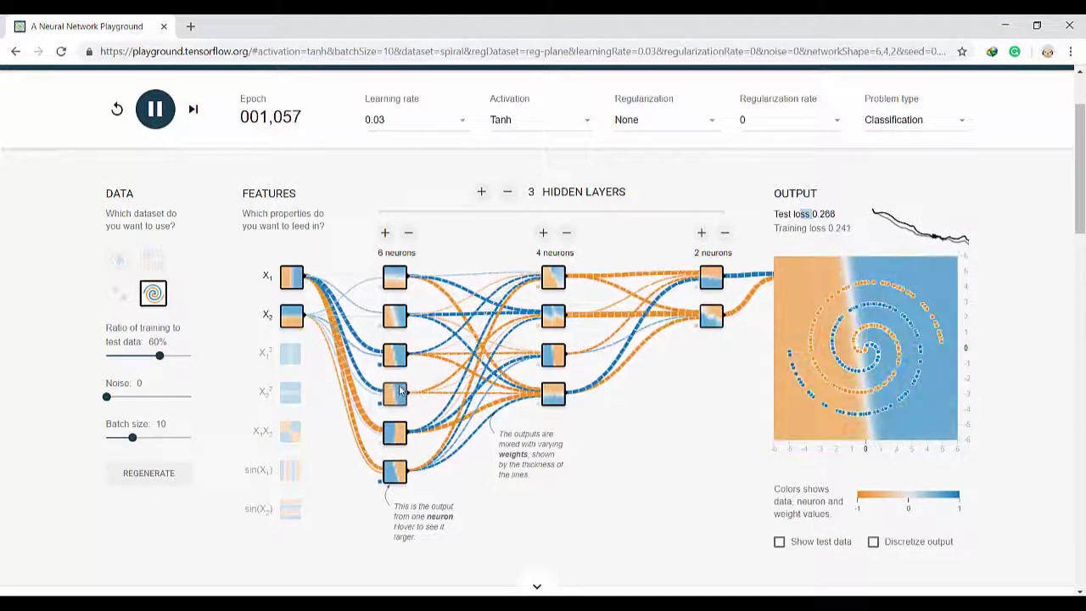
mouse_move(399, 276)
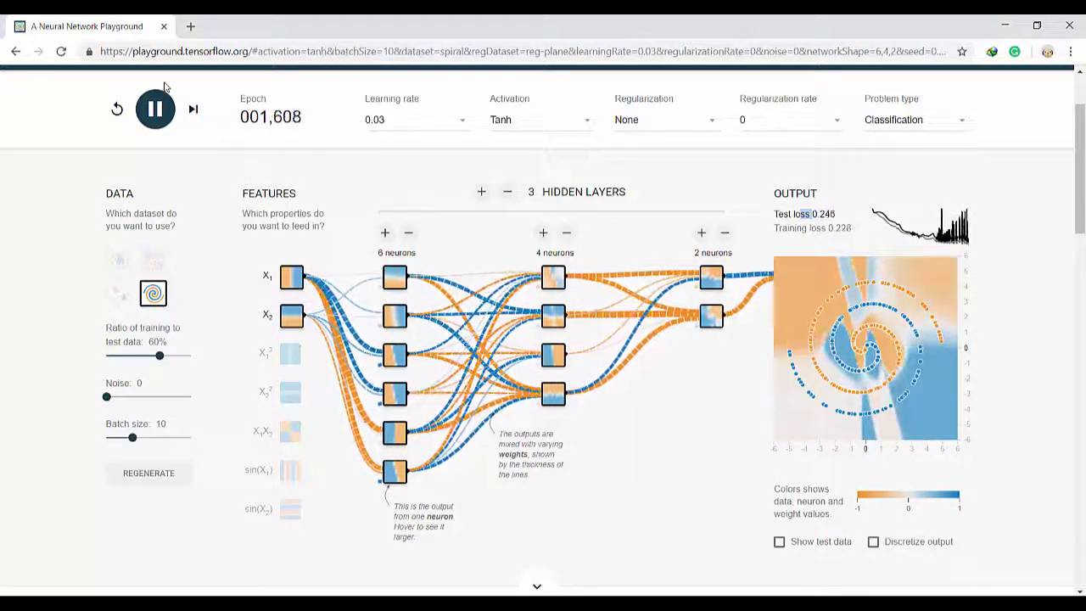
- Pause at epoch 1,632, resize the layers to 6, 5 and 4 neurons, and resume training
click(155, 108)
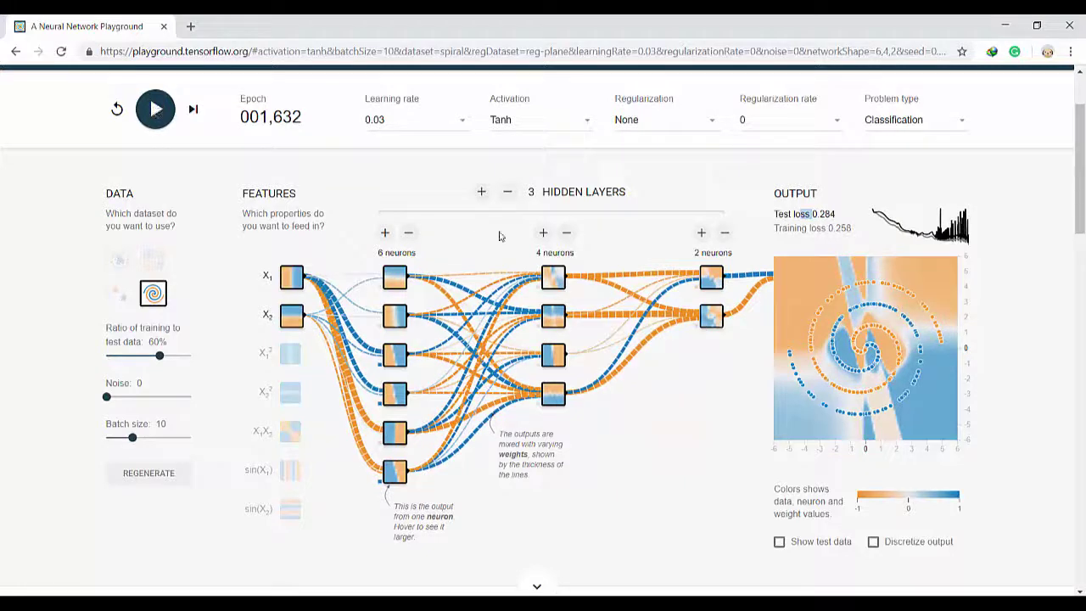
click(543, 232)
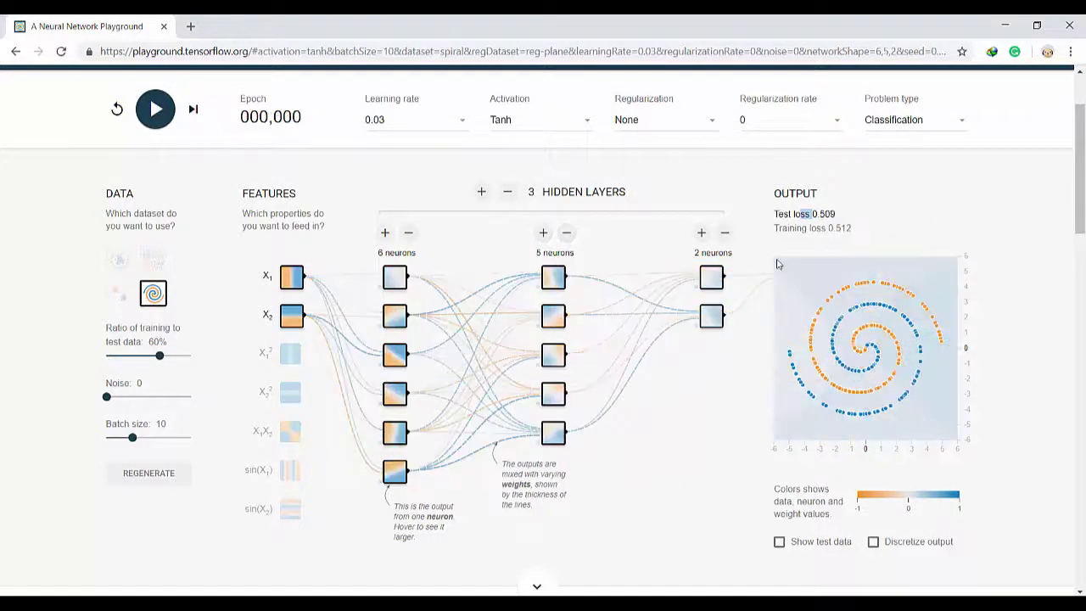
click(701, 233)
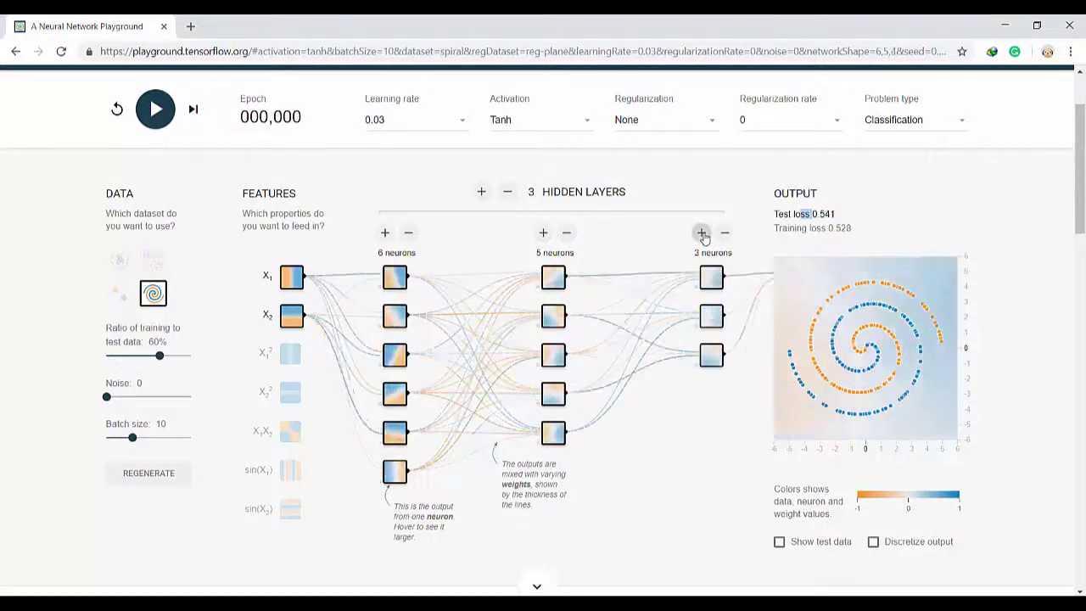
click(701, 234)
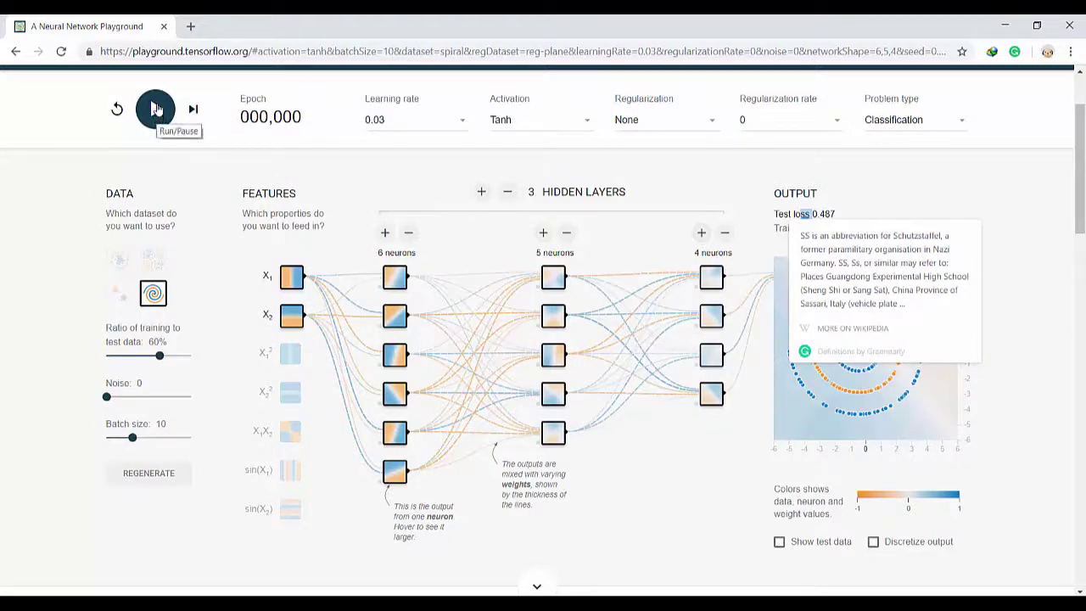
click(159, 117)
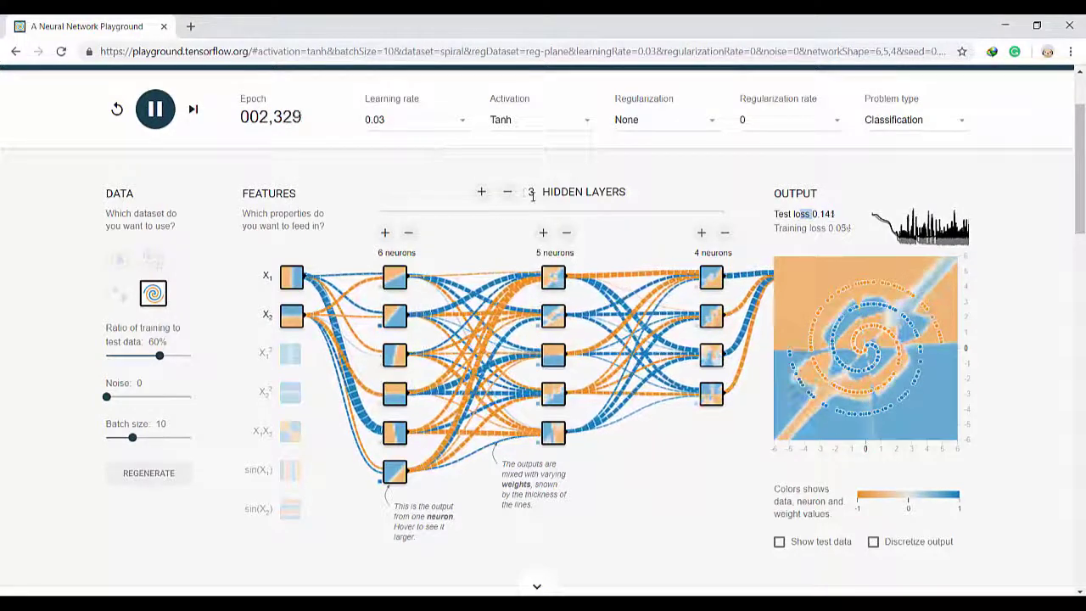
- Add a fourth hidden layer and grow it to 5 neurons, making the network 6-5-5-5
click(482, 192)
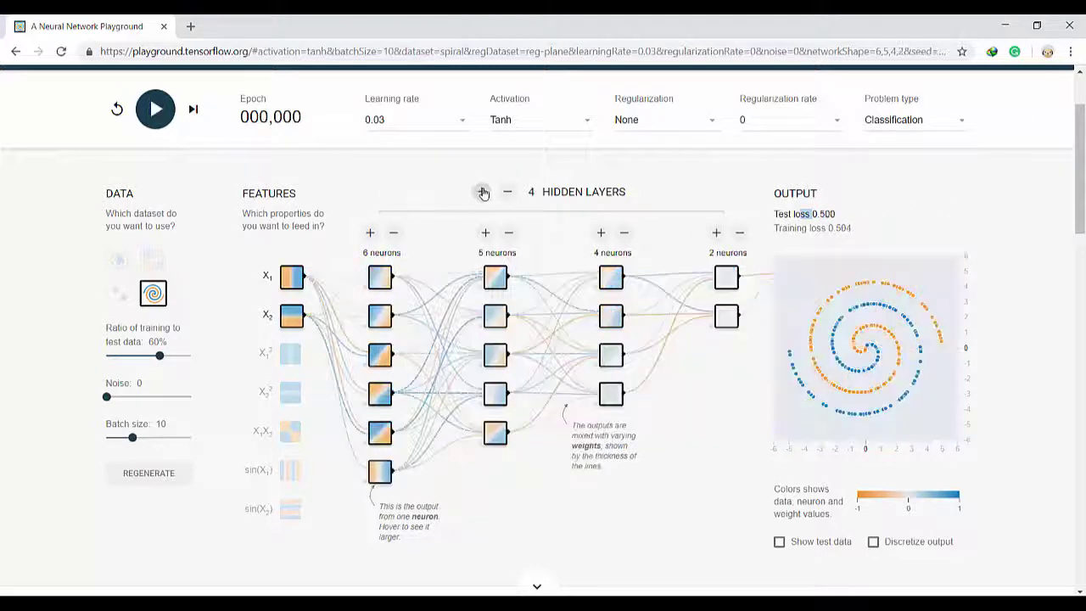
click(716, 232)
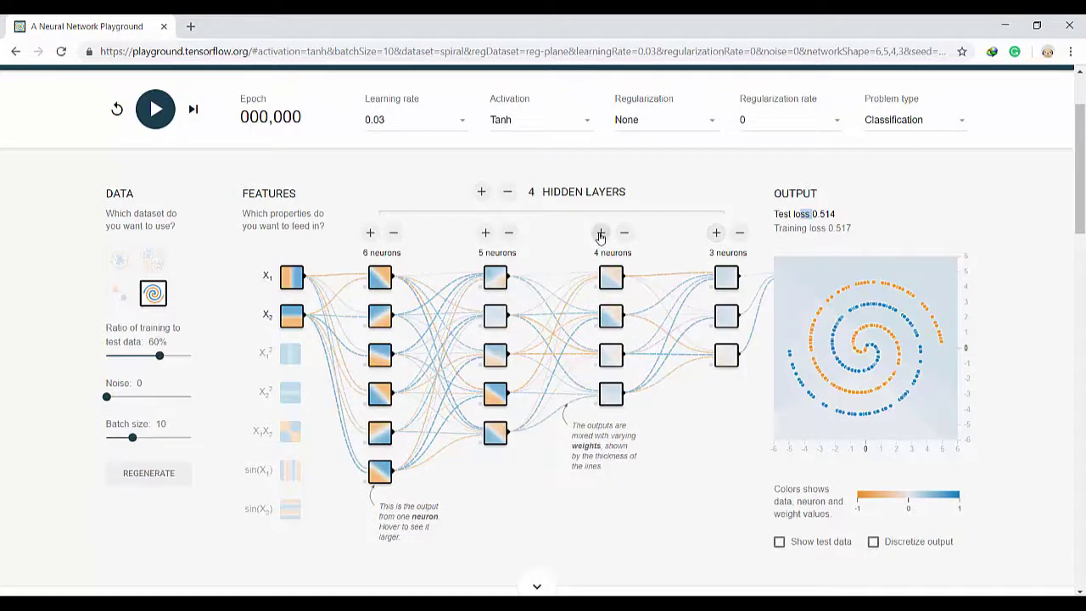
click(716, 232)
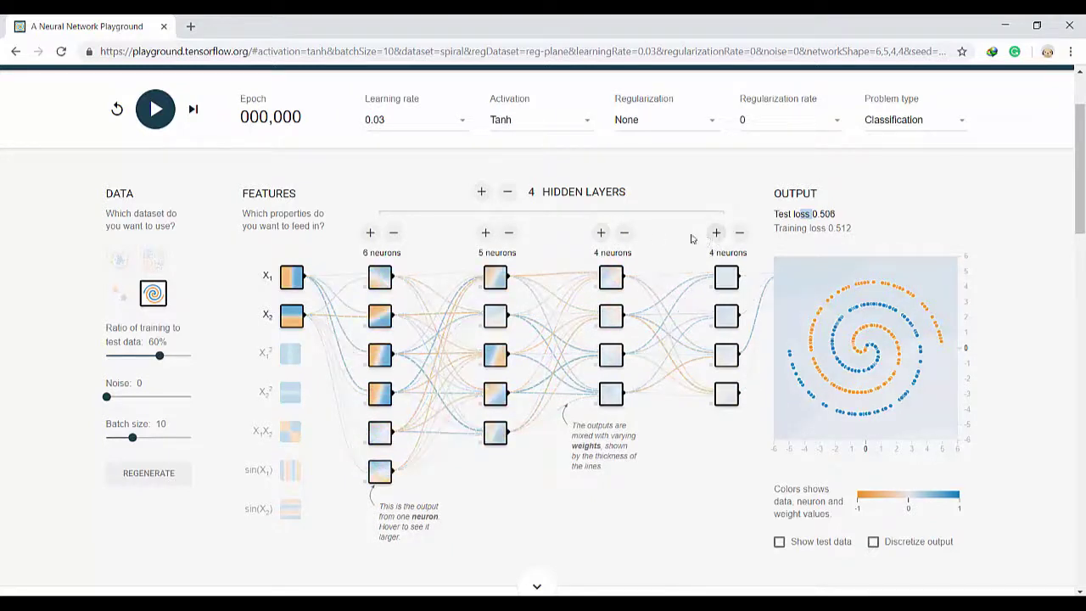
click(600, 233)
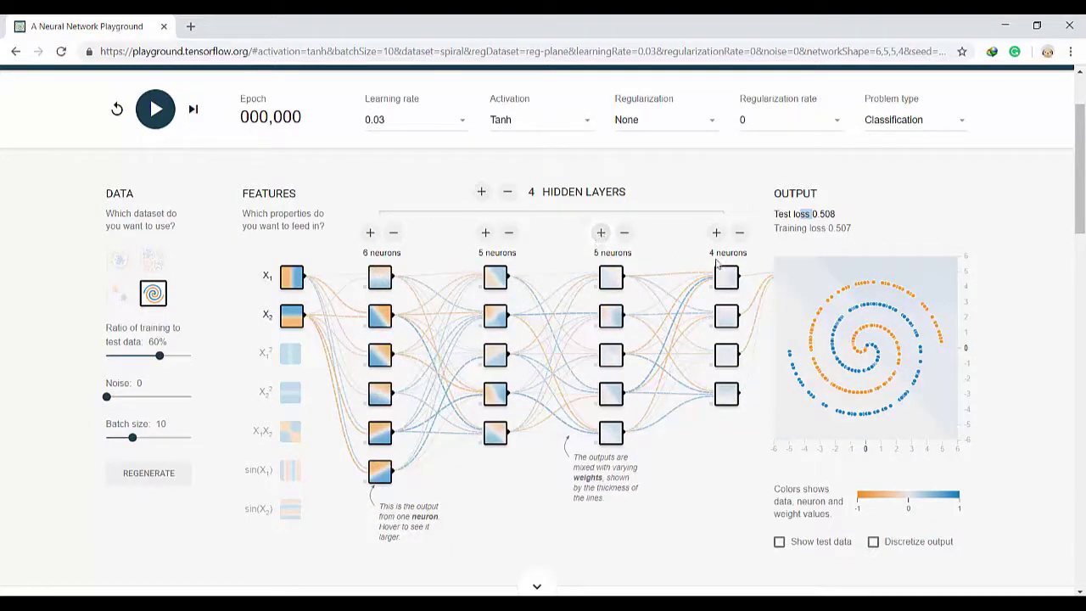
click(716, 234)
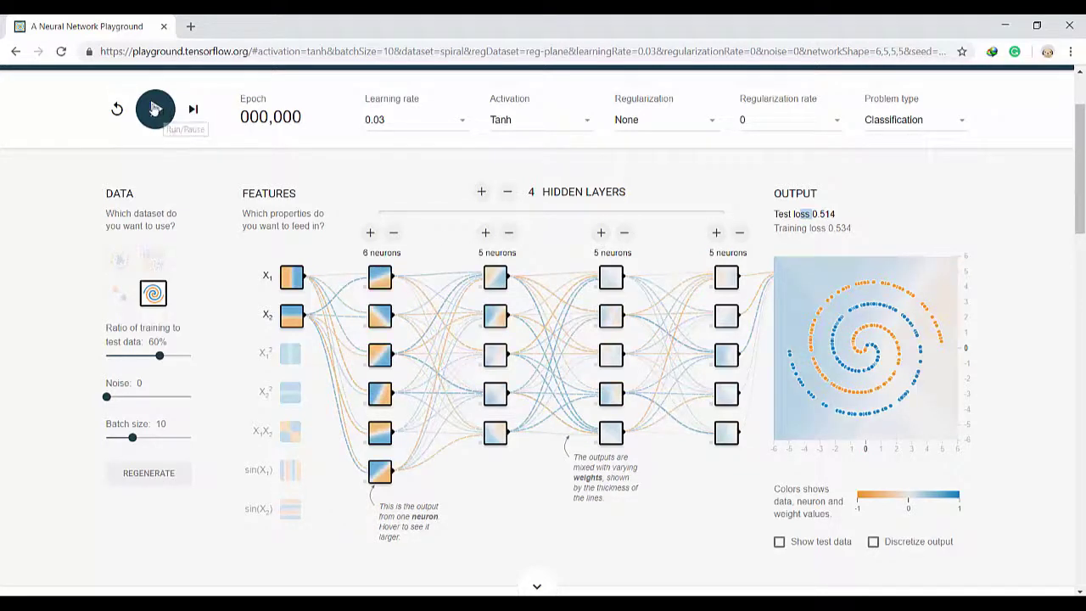
- Train the Tanh 6-5-5-5 spiral network to about epoch 1,340, watching test loss hover near 0.2
click(156, 109)
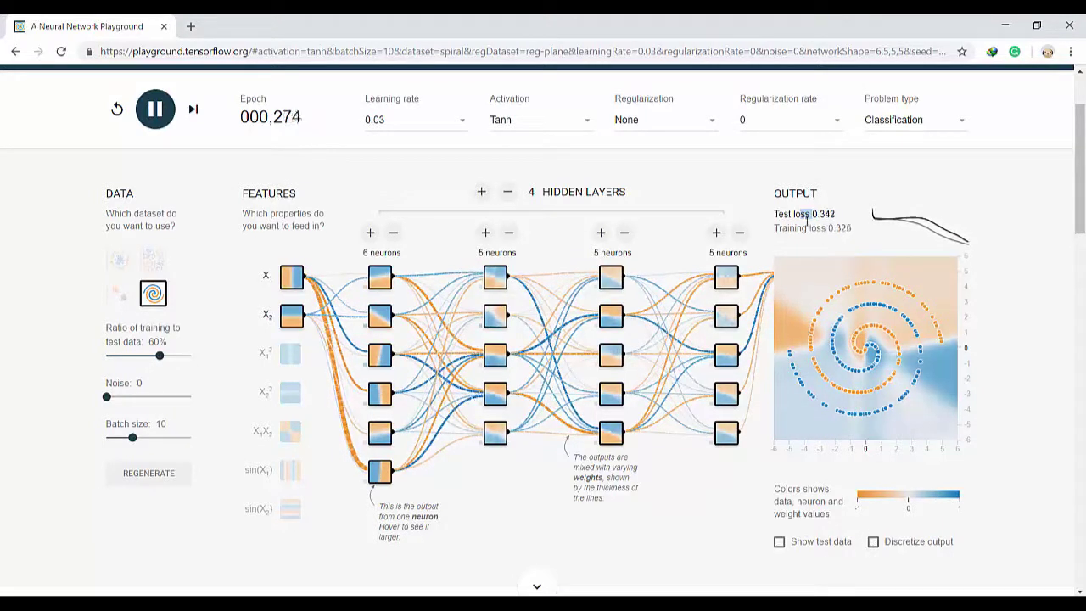
drag(806, 218, 775, 213)
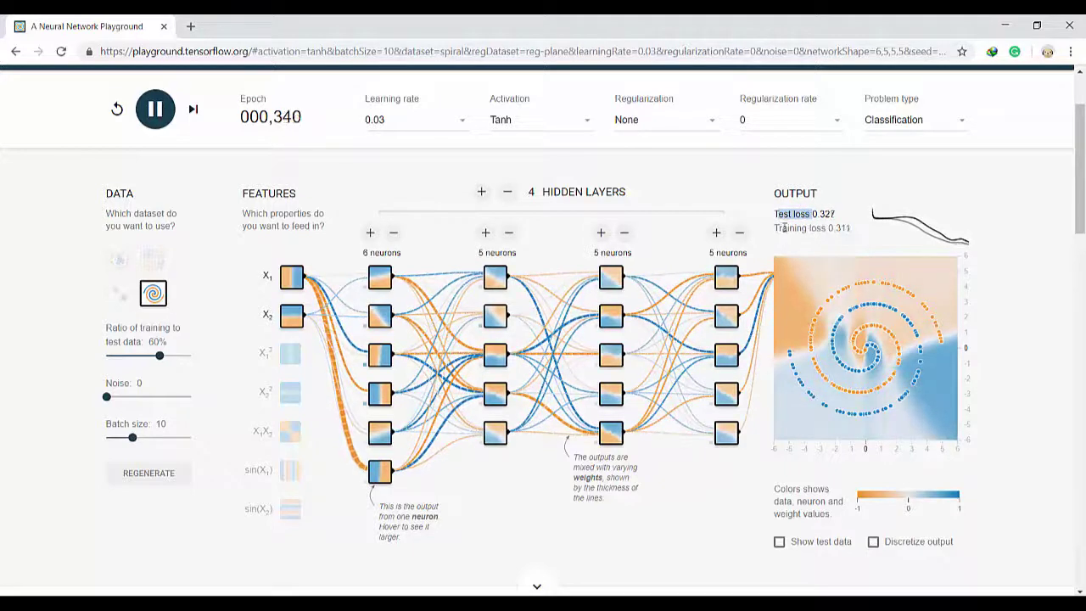
drag(778, 227, 824, 227)
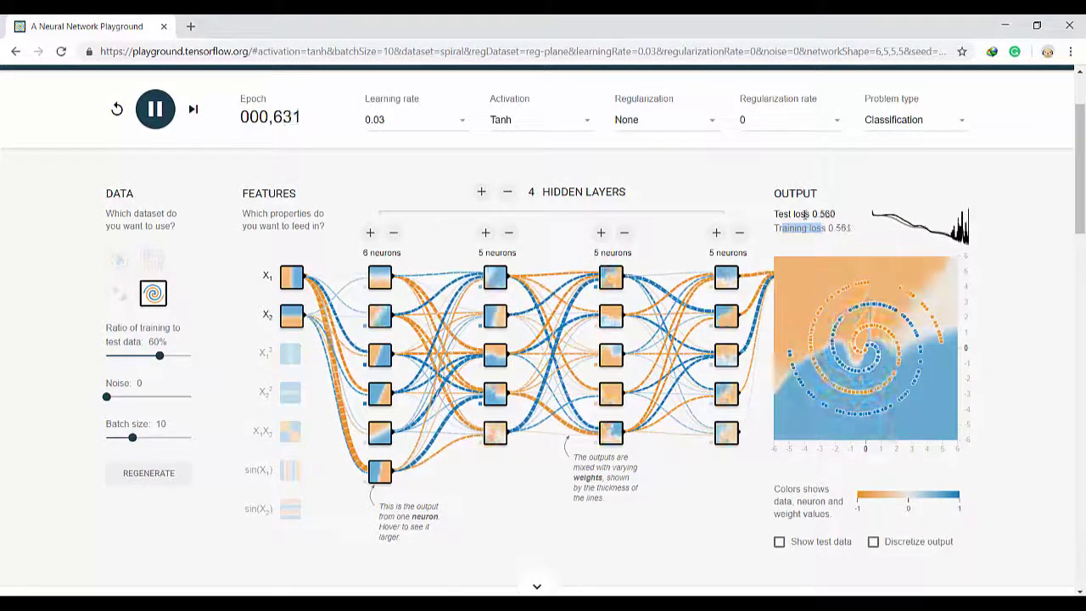
mouse_move(666, 316)
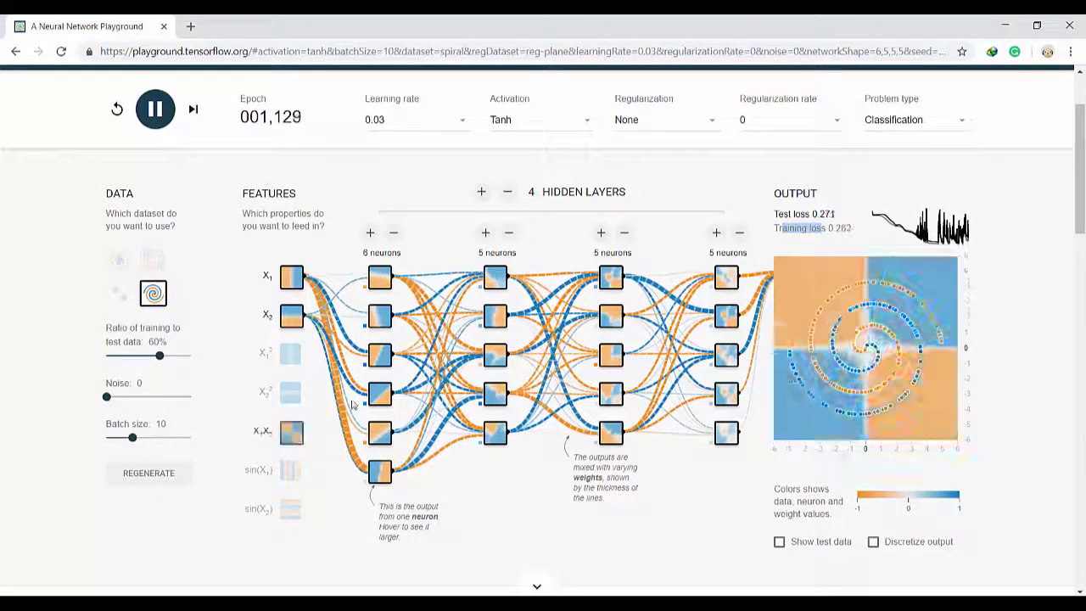
mouse_move(335, 389)
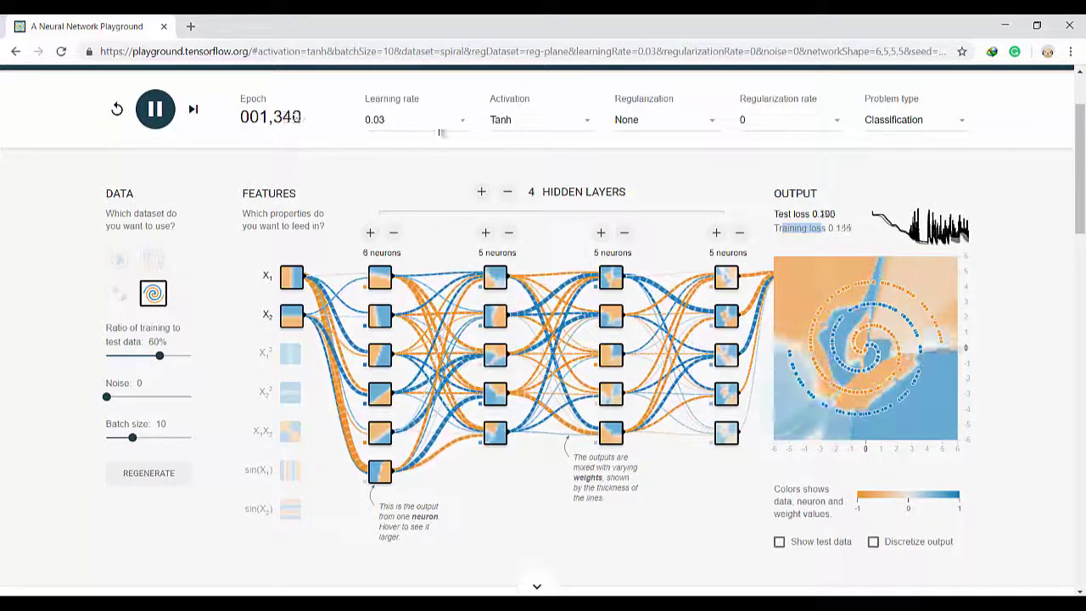
- Open the Activation dropdown to view the available activation functions while training continues
click(524, 125)
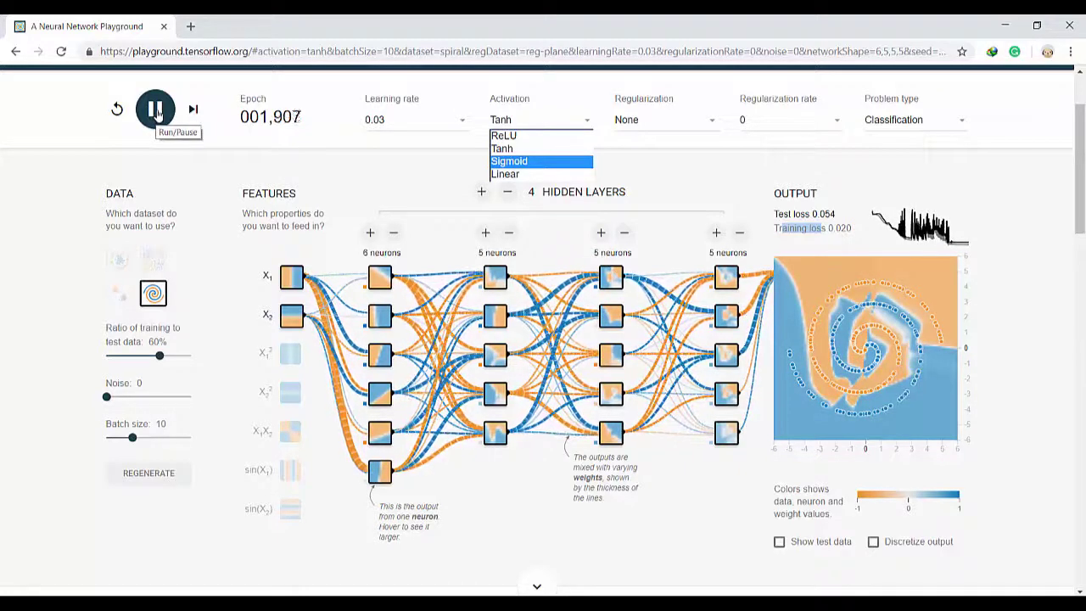
- Stop the Tanh run, switch activation to ReLU, and train to epoch 1,627 with test loss 0.046
click(156, 110)
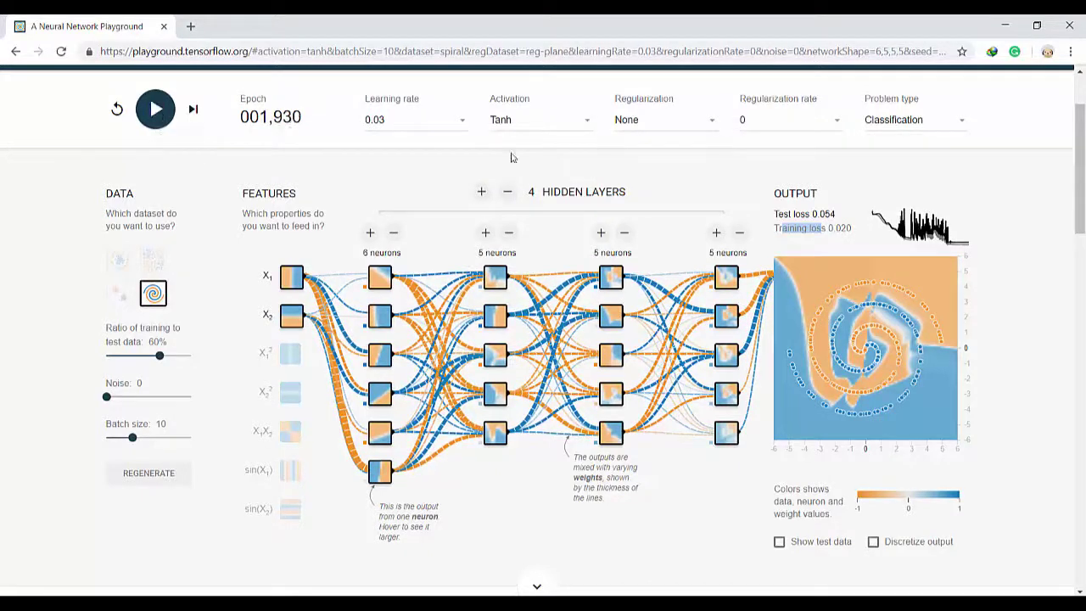
click(509, 136)
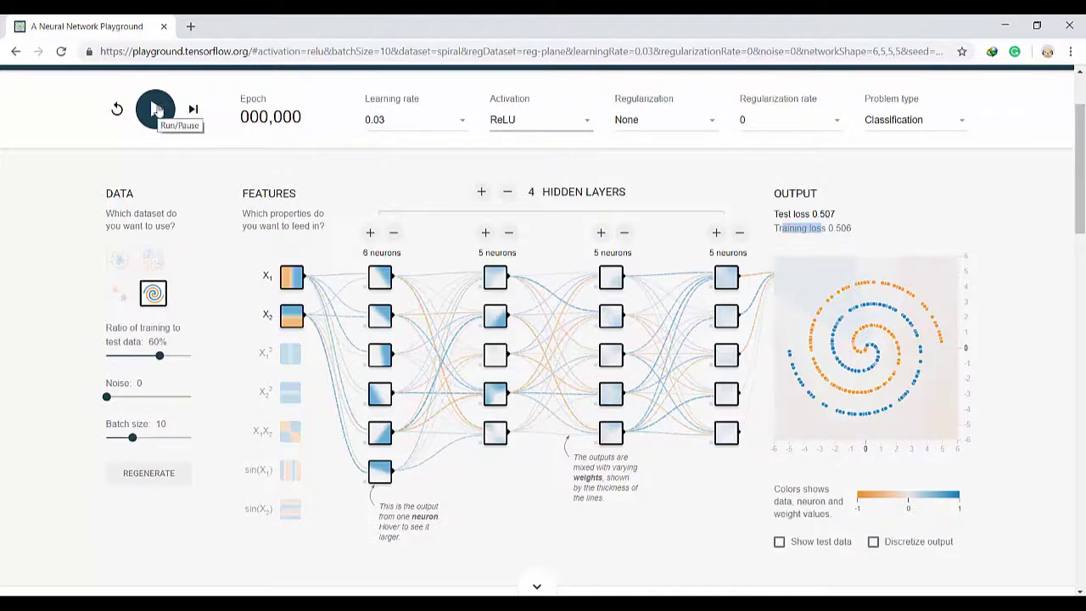
click(155, 108)
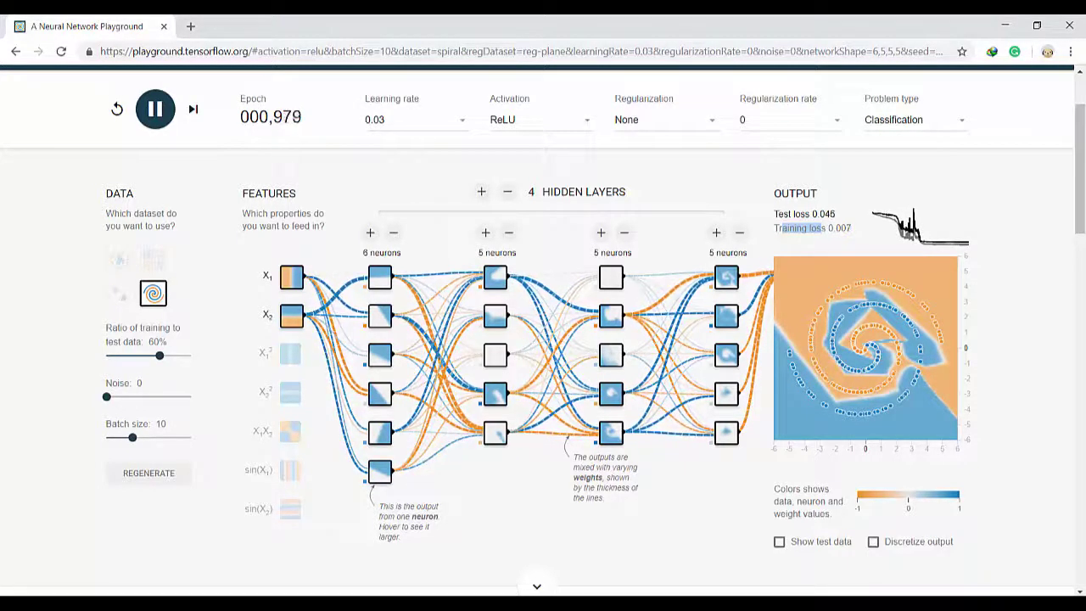
click(1027, 556)
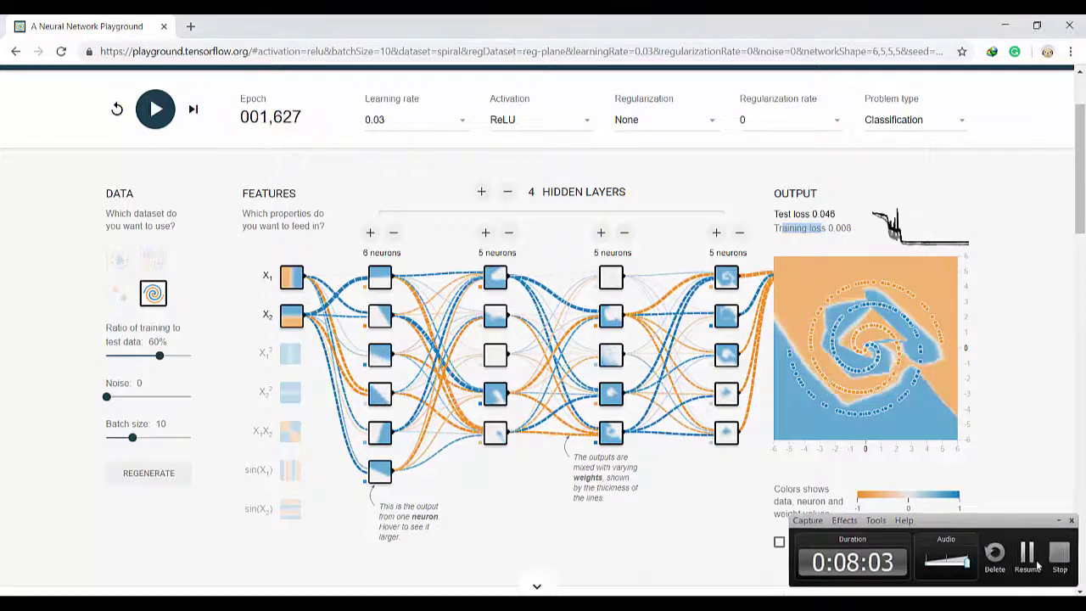
click(1028, 558)
mouse_move(682, 370)
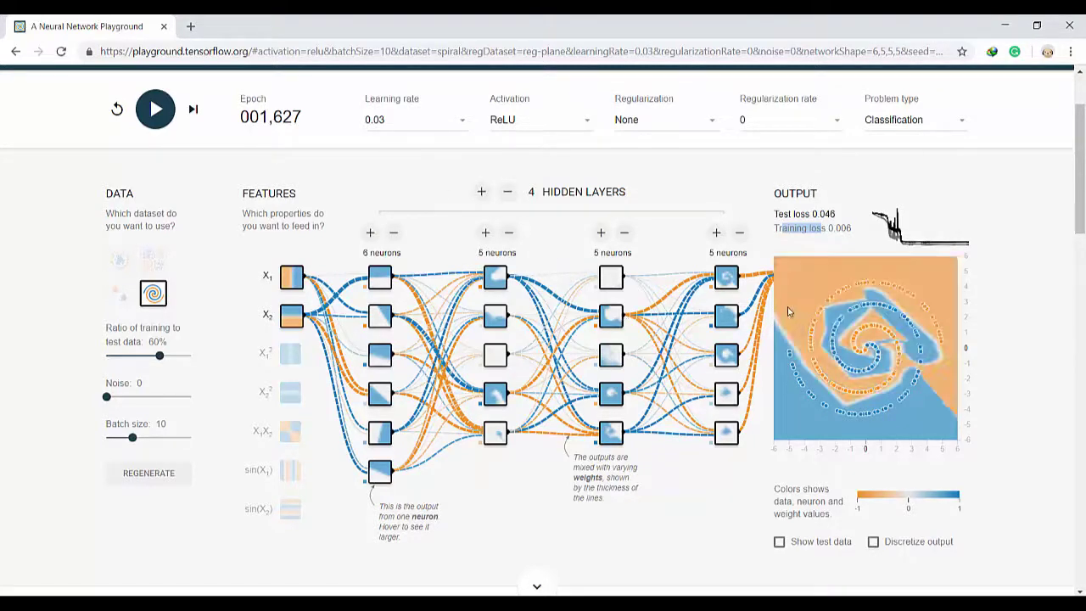
mouse_move(722, 319)
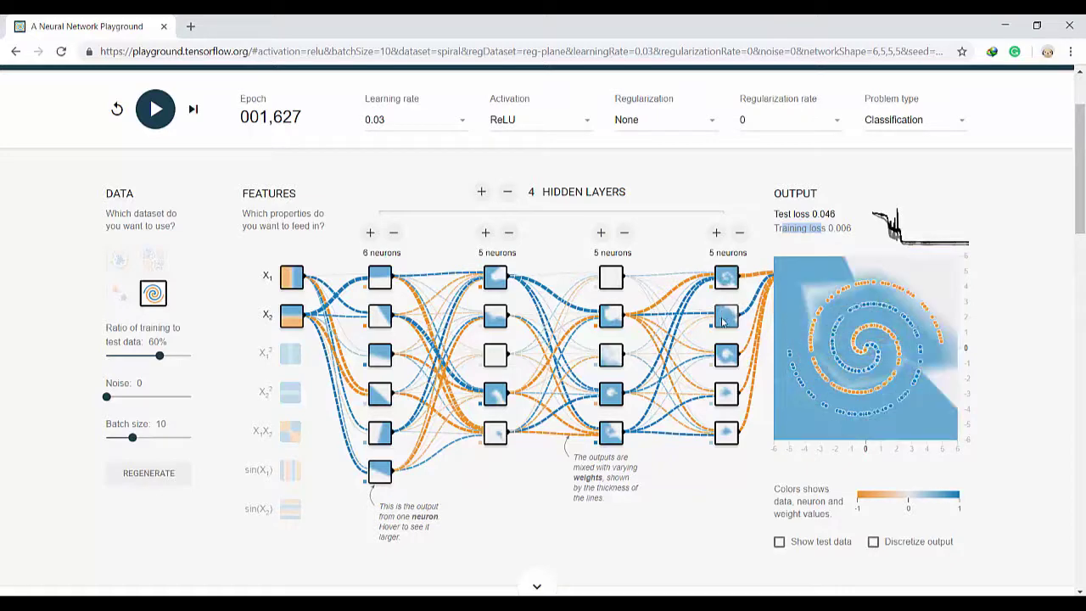
mouse_move(722, 360)
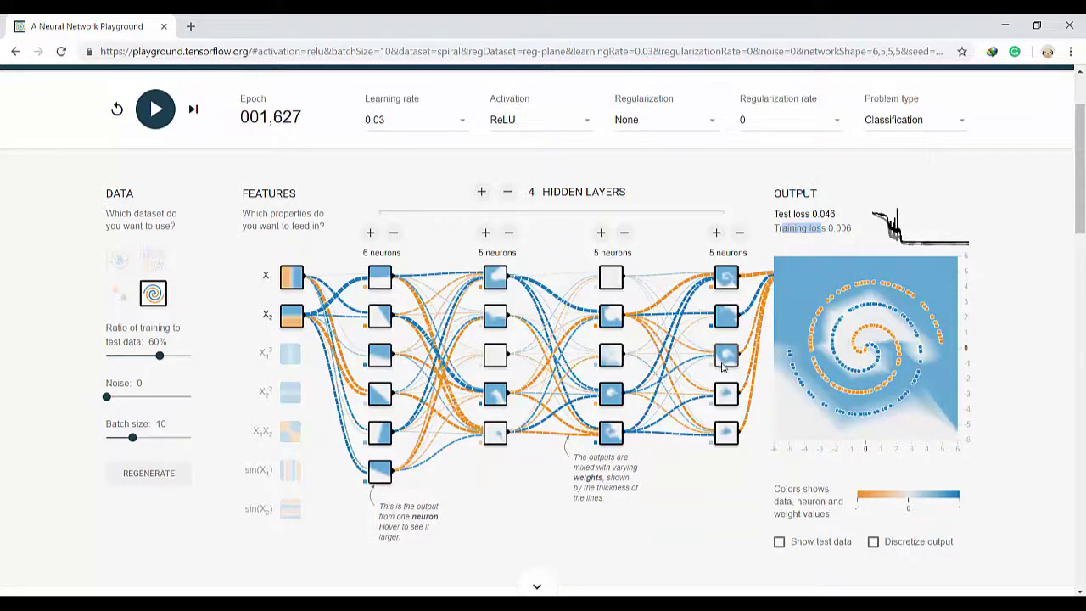
mouse_move(728, 397)
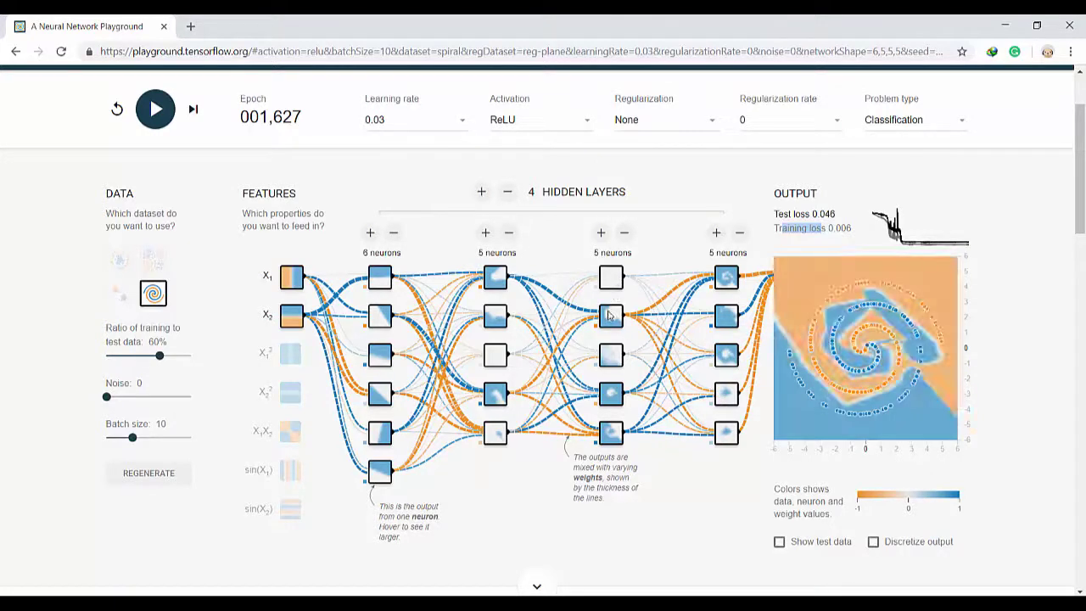
mouse_move(615, 360)
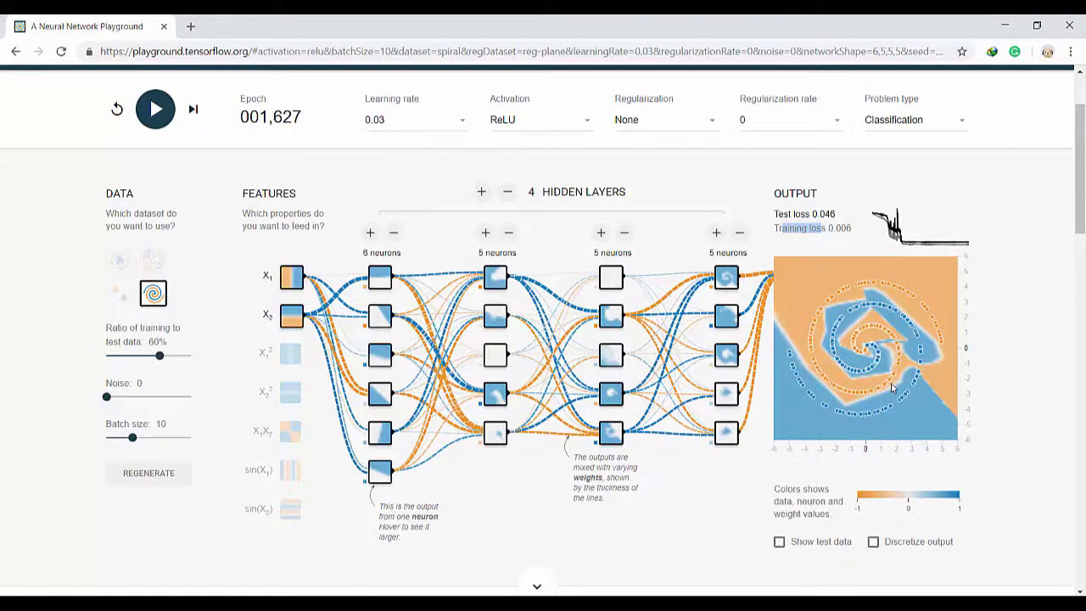
mouse_move(655, 339)
drag(152, 51, 241, 54)
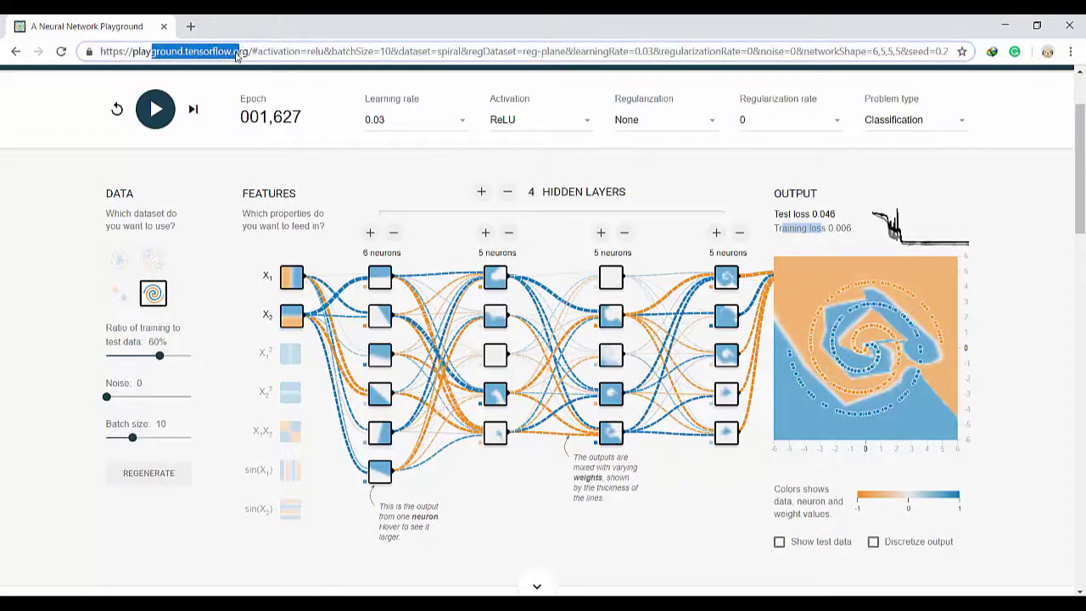
scroll(417, 227, down, 1)
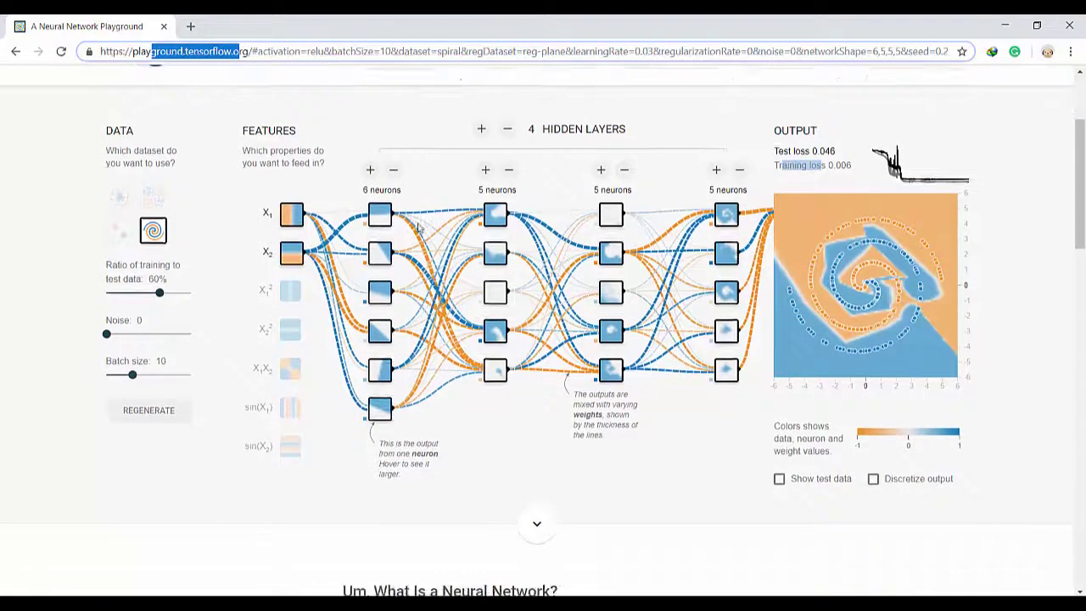
scroll(417, 228, up, 1)
scroll(417, 227, up, 1)
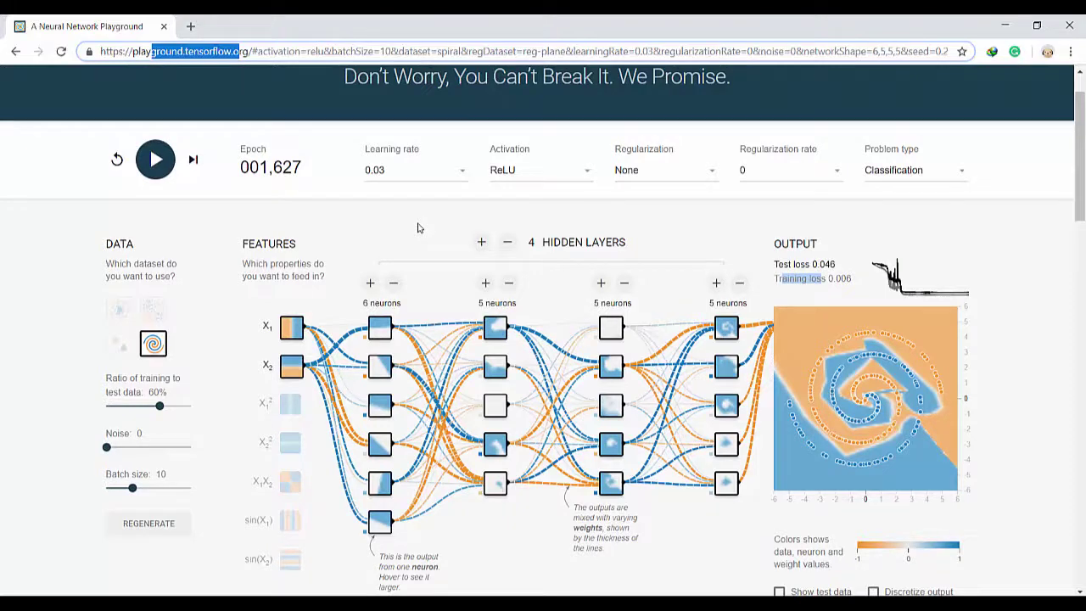
scroll(373, 191, up, 1)
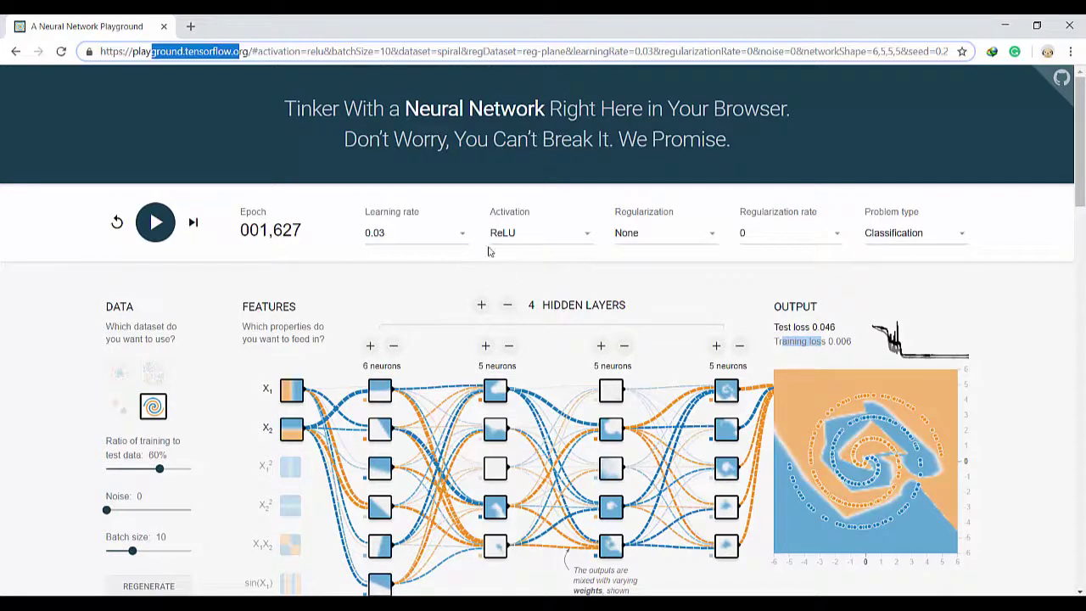
click(566, 243)
click(566, 243)
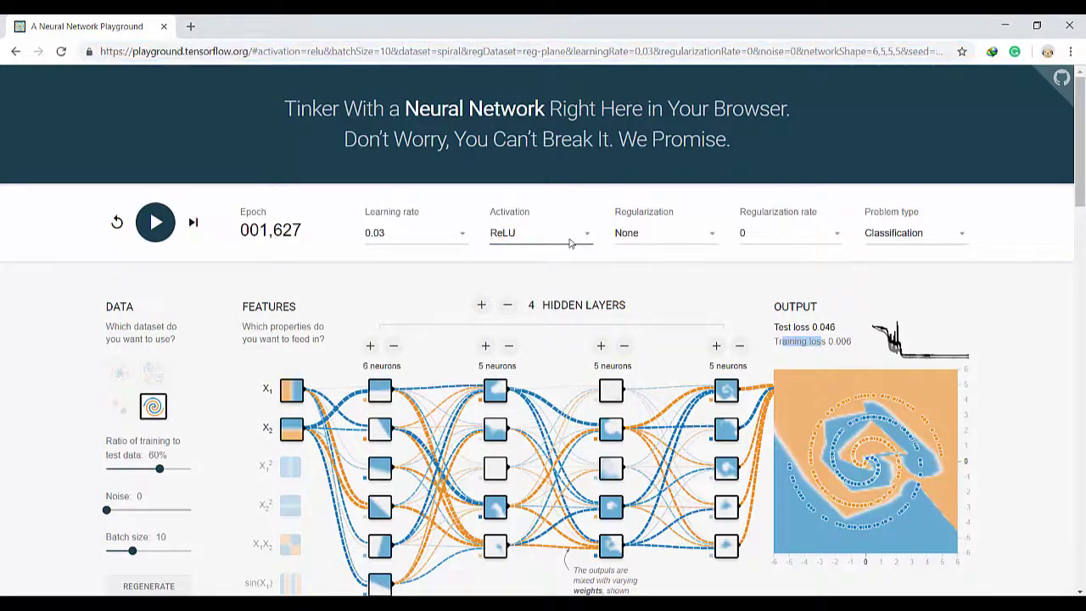
click(652, 244)
click(651, 243)
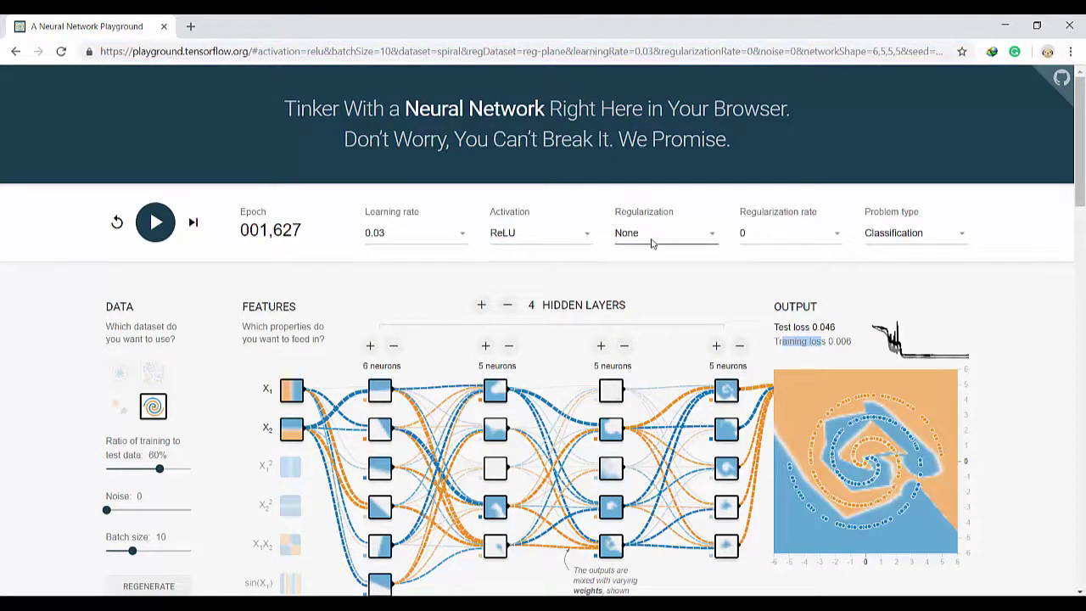
click(644, 243)
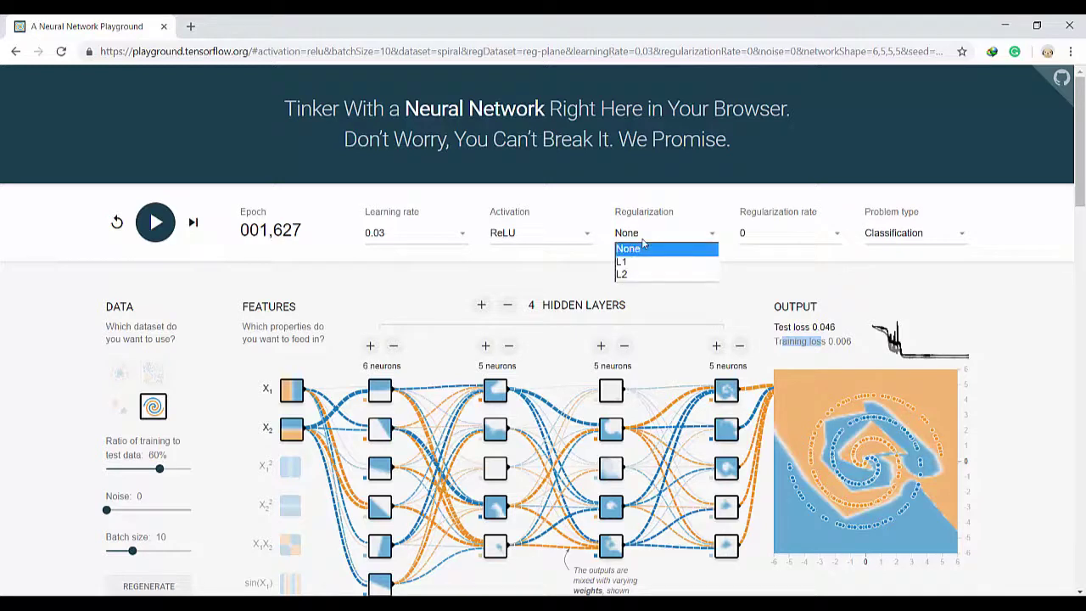
click(644, 246)
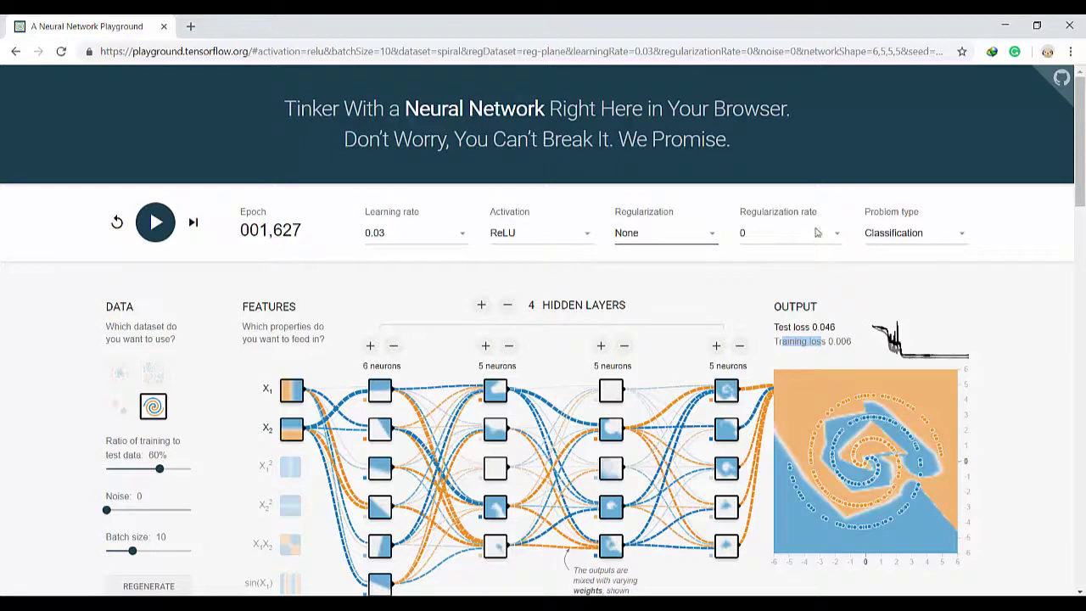
click(899, 236)
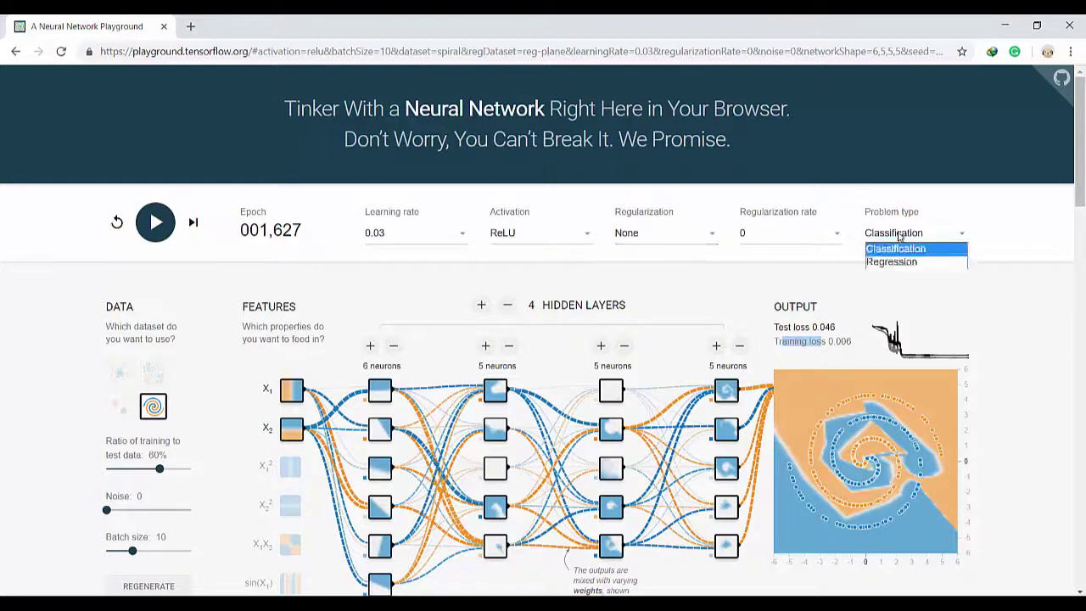
click(899, 237)
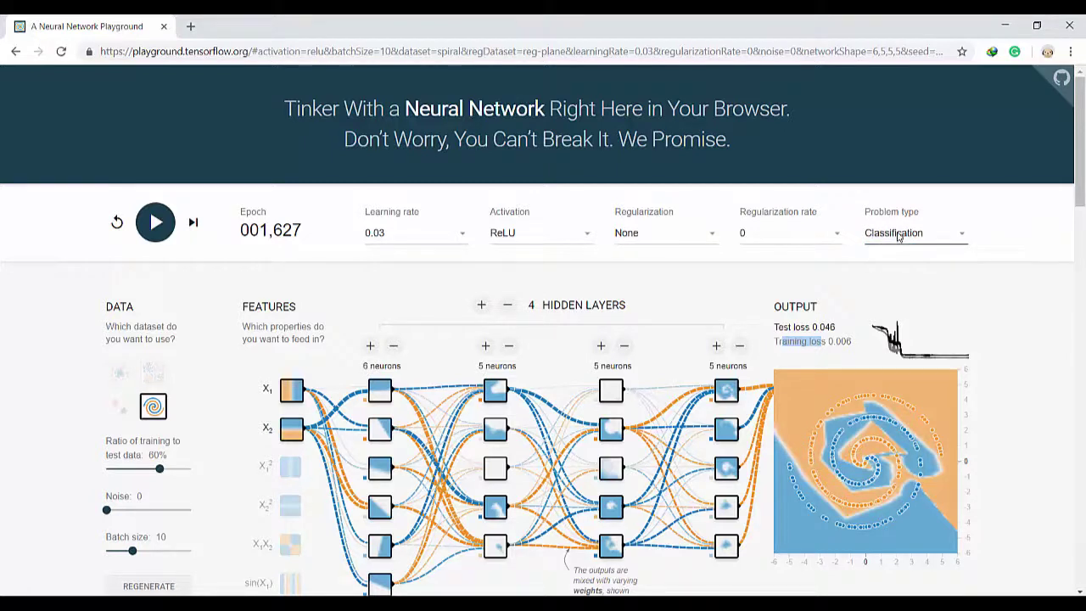
scroll(565, 270, down, 2)
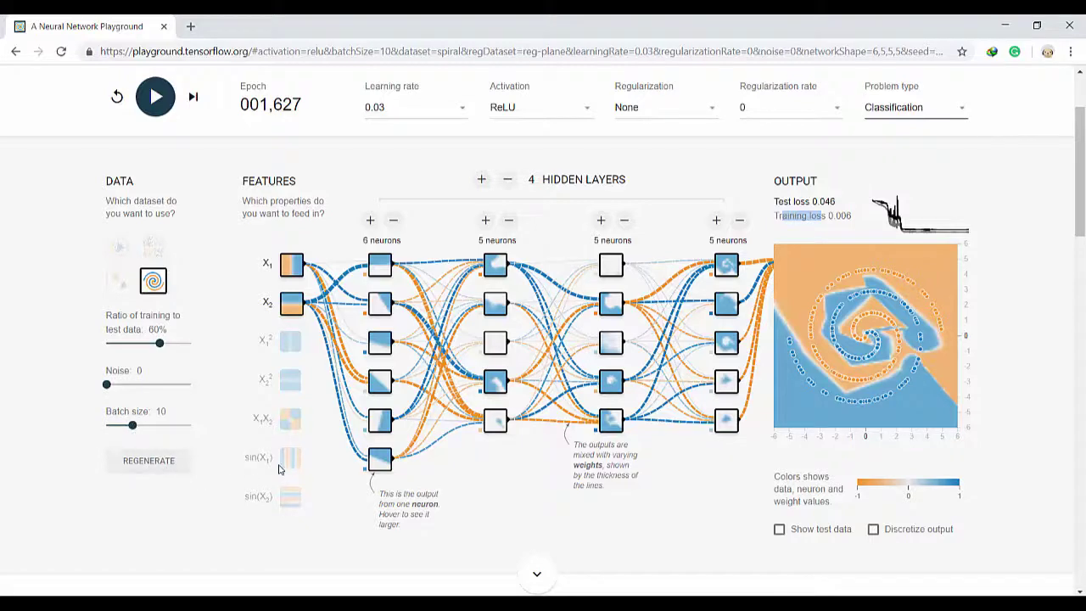
scroll(279, 469, down, 1)
scroll(279, 469, down, 1)
scroll(280, 469, up, 3)
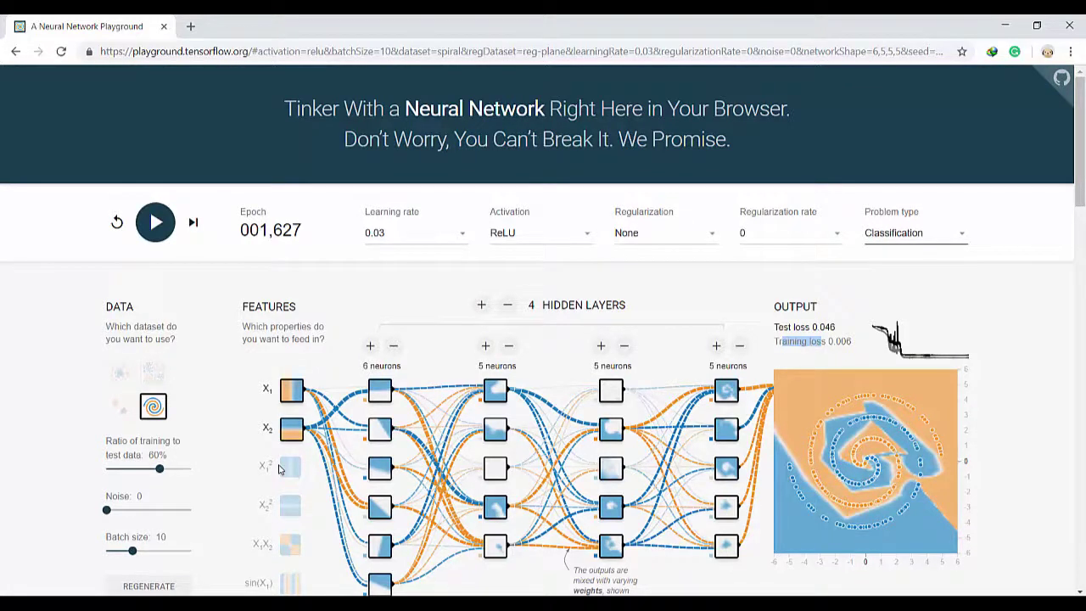
scroll(279, 469, down, 1)
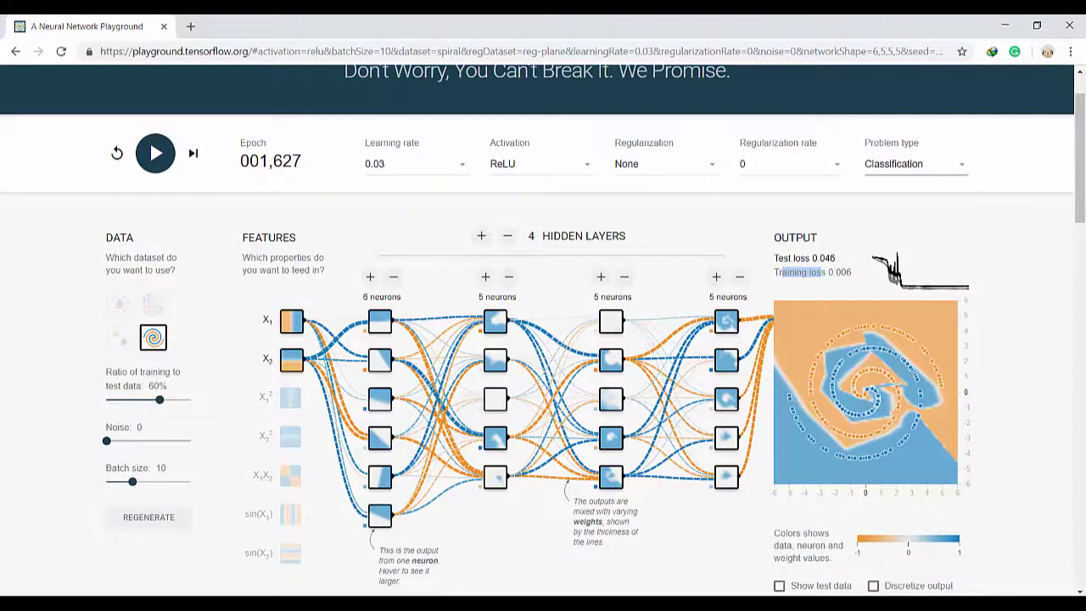
click(500, 547)
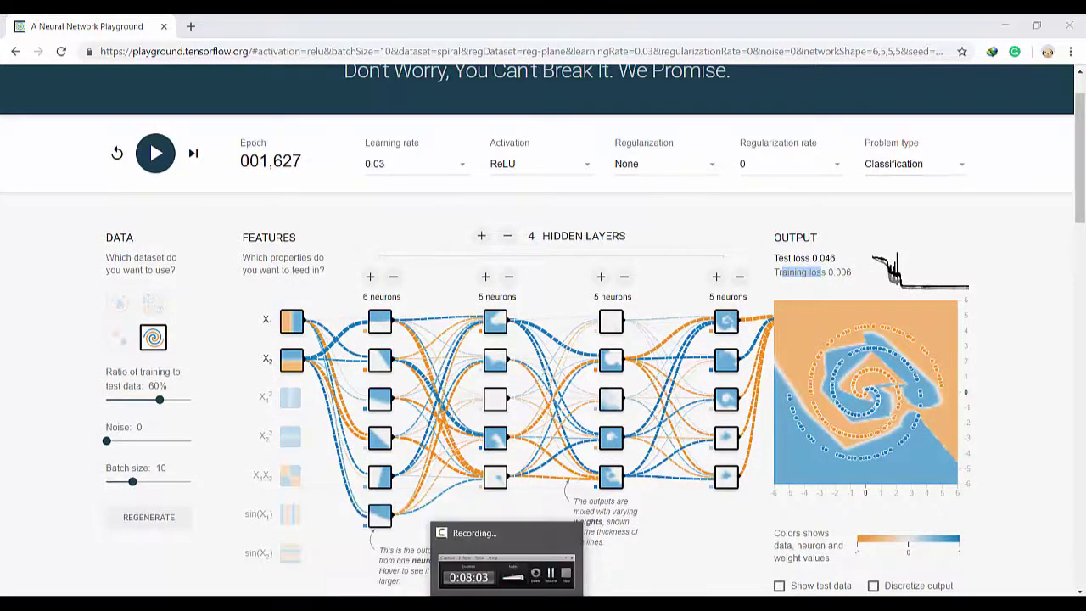